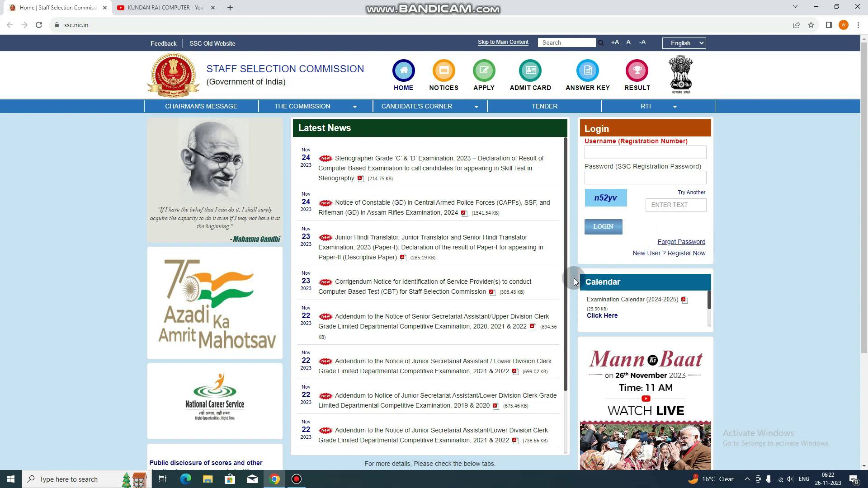
Step: Start password recovery on the SSC site by submitting the saved registered mobile number
left_click(167, 7)
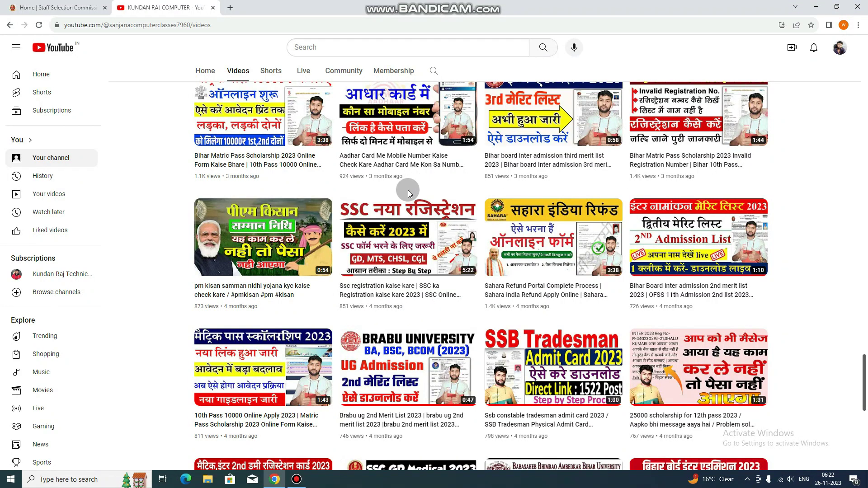
left_click(66, 6)
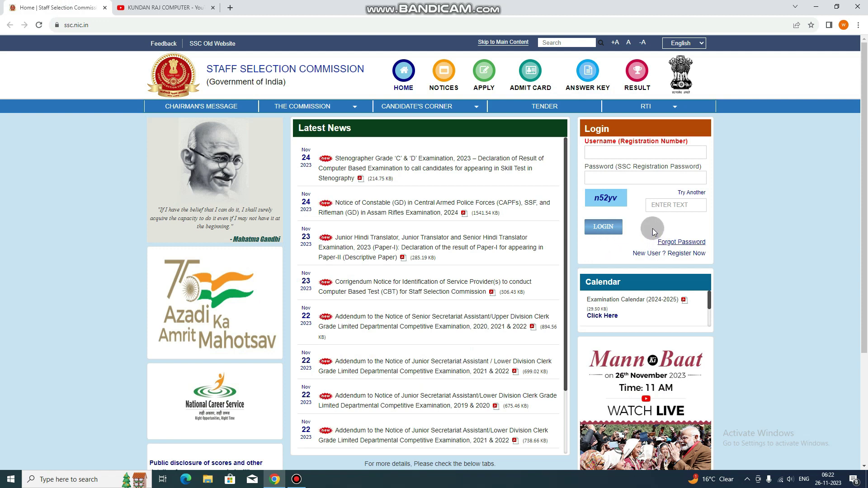
left_click(684, 242)
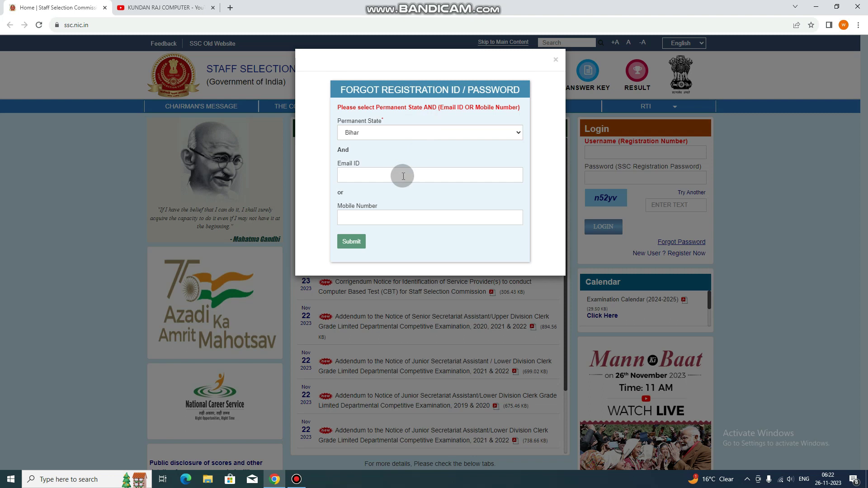
left_click(388, 216)
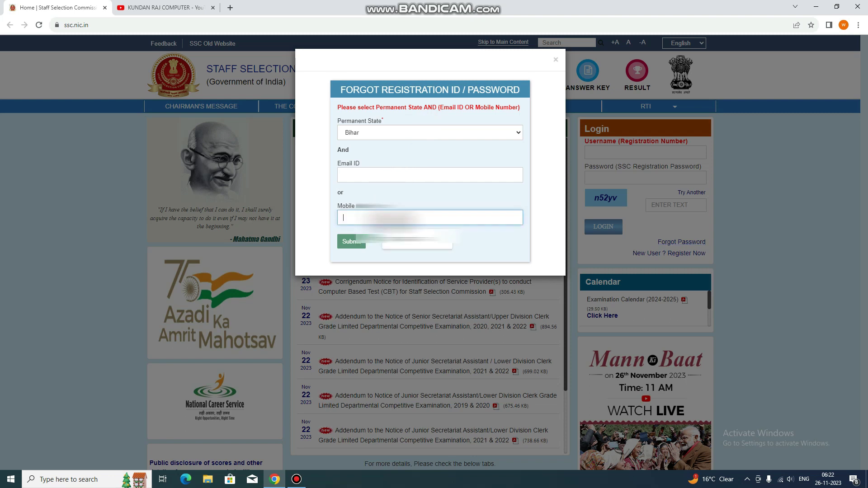
left_click(407, 243)
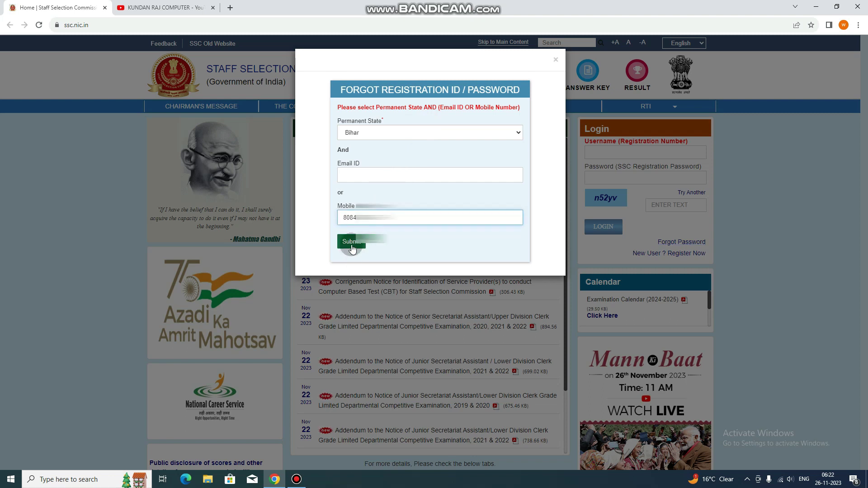
left_click(353, 241)
Step: Enter the mobile OTP and the captcha, verify them, and select the displayed registration number
left_click(377, 171)
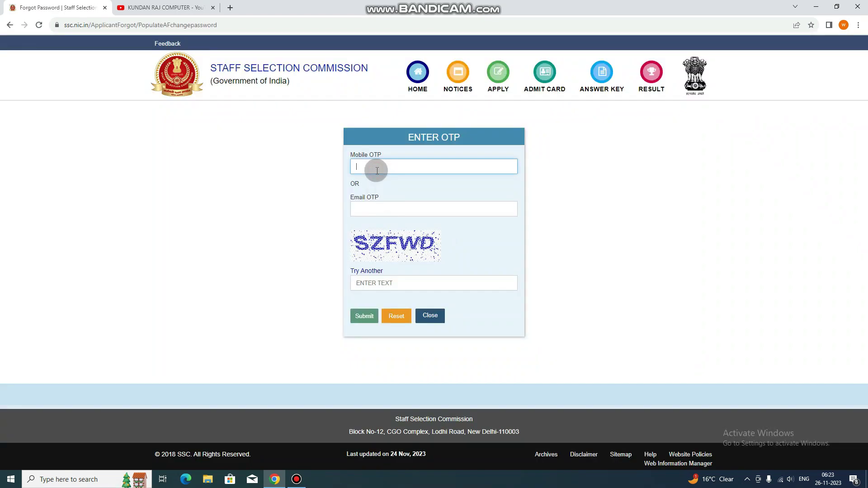
left_click(369, 287)
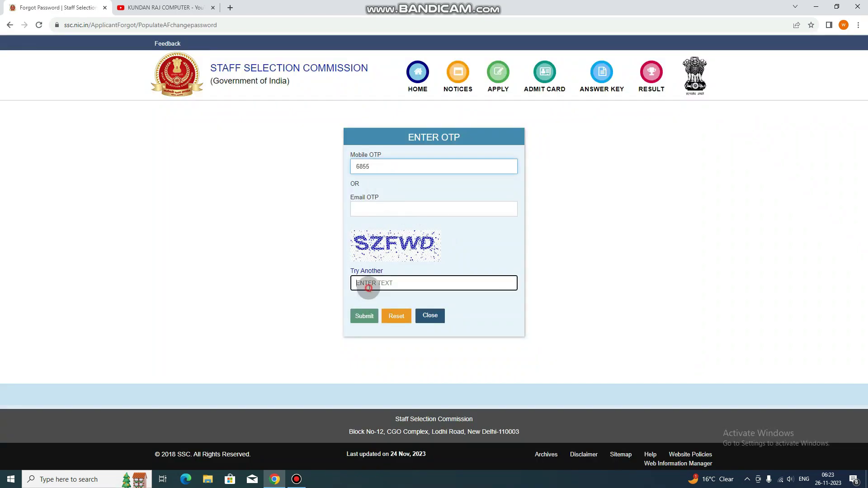
type("SZFWD")
left_click(364, 316)
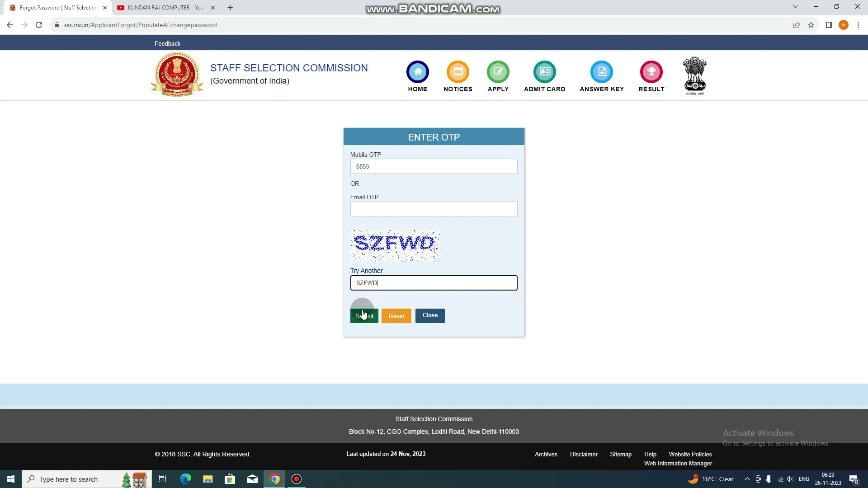
left_click_drag(351, 162, 386, 164)
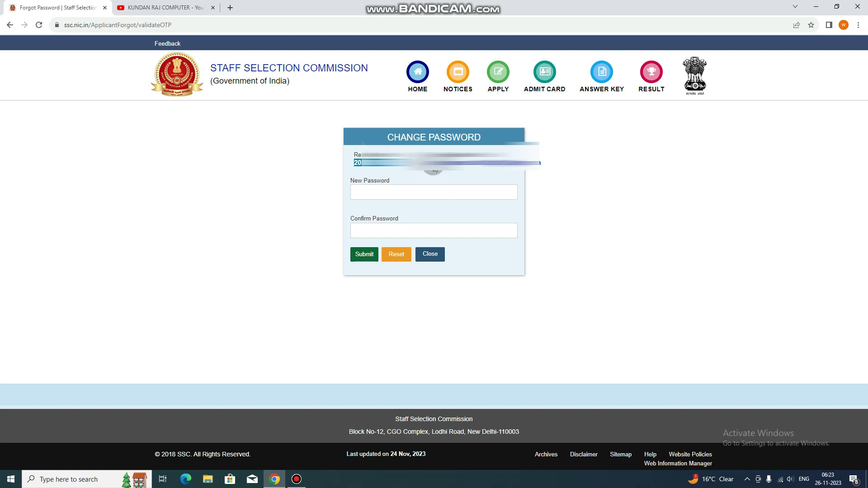
Step: Paste the new password into both fields, submit, decline browser saving, and close the confirmation
left_click(562, 163)
left_click(366, 207)
left_click(368, 195)
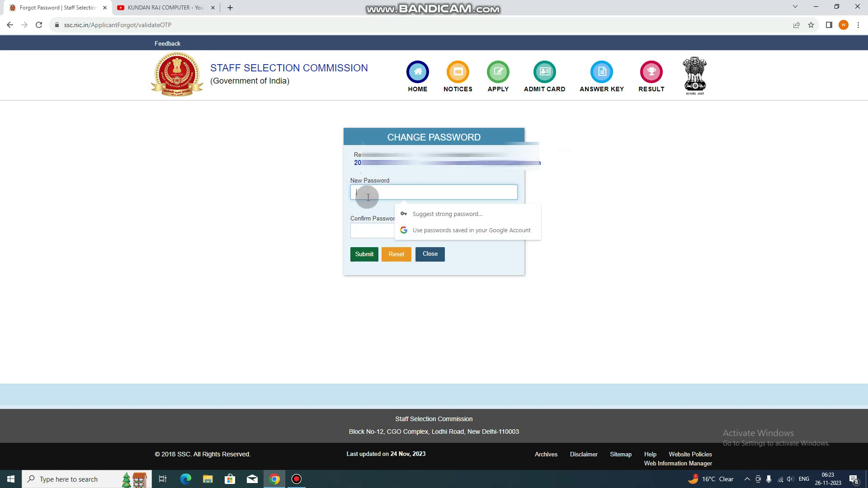
key("ctrl+v")
left_click(374, 229)
key("ctrl+v")
left_click(363, 254)
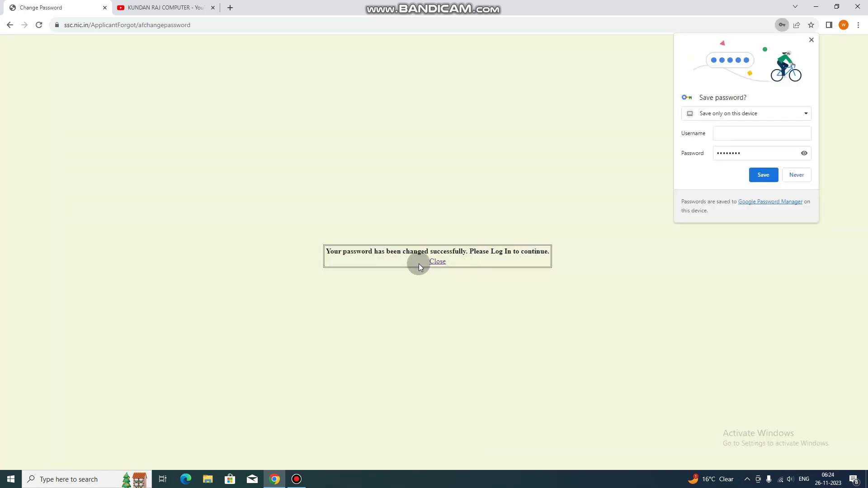
left_click(808, 175)
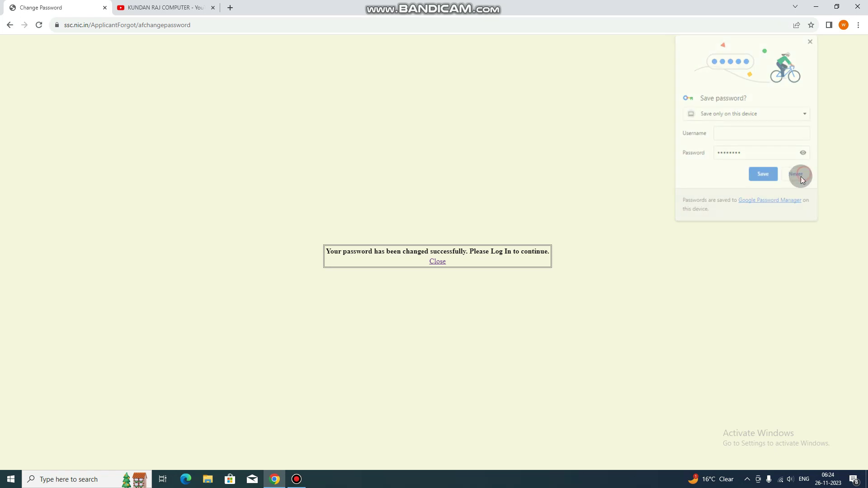
left_click(439, 261)
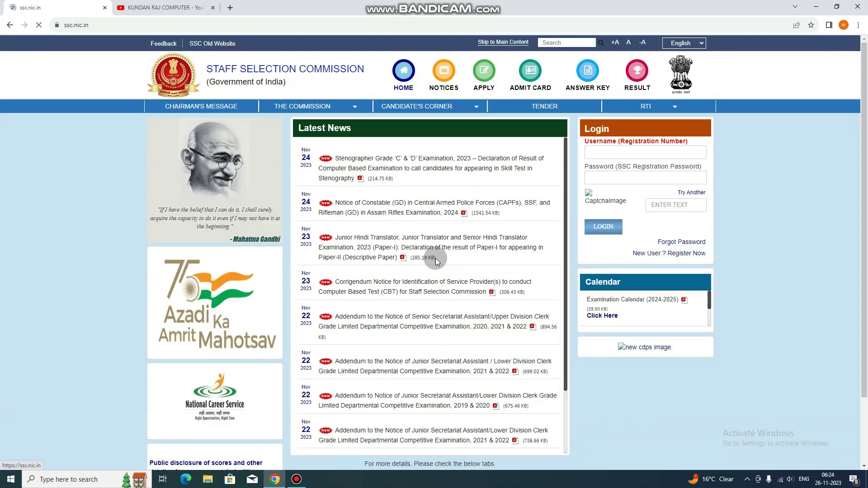
Step: Log in with the saved registration number, the new password and the captcha
left_click(591, 151)
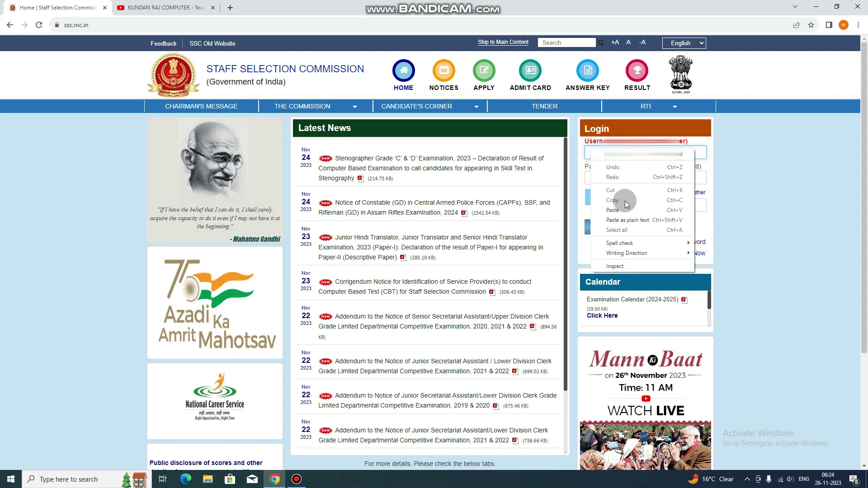
left_click(627, 211)
left_click(614, 183)
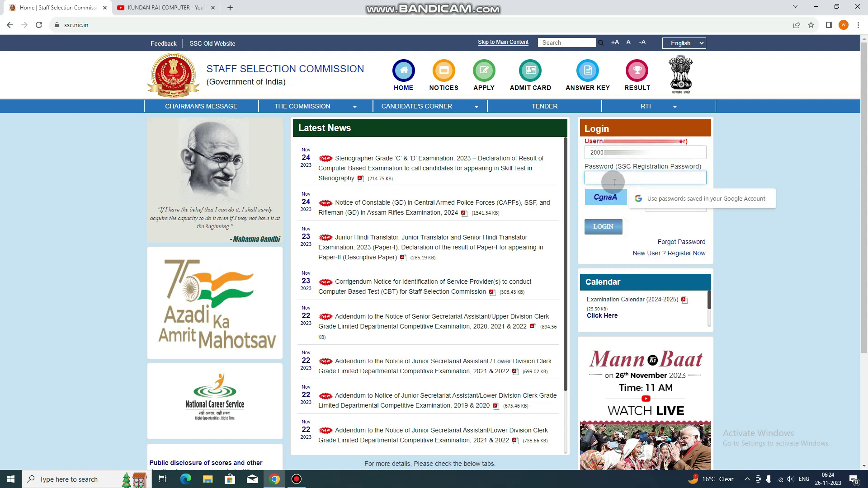
type("••")
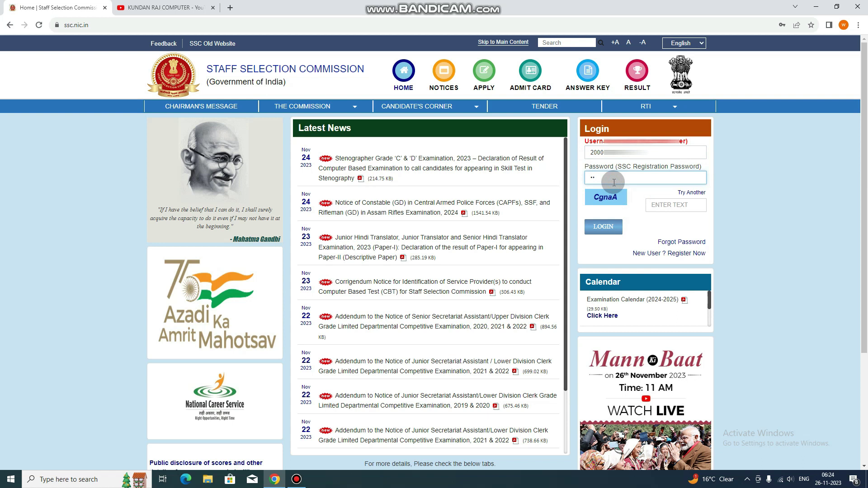
type("••••••")
left_click(667, 206)
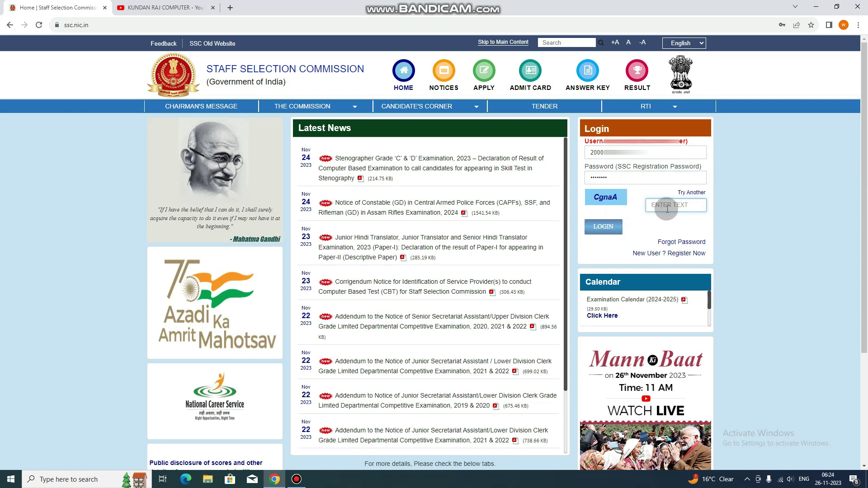
type("CgnaA")
left_click(604, 233)
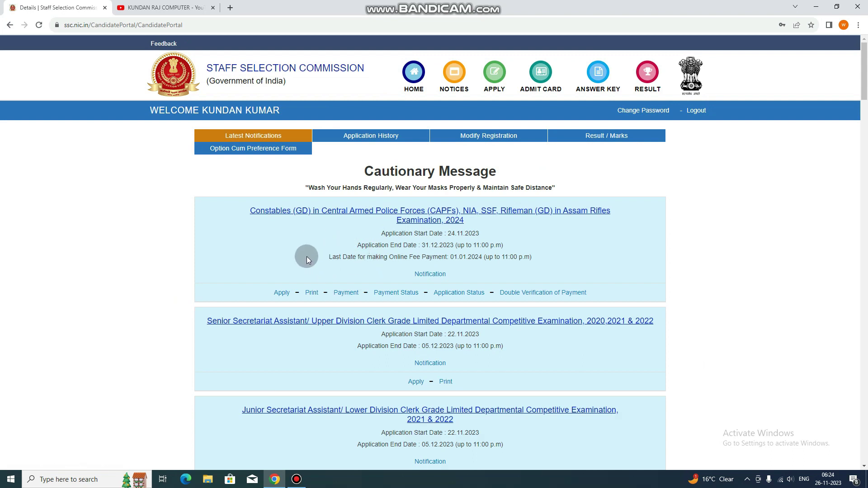
Step: Open the Constables (GD) 2024 application and scroll through its pre-filled personal details
left_click(283, 292)
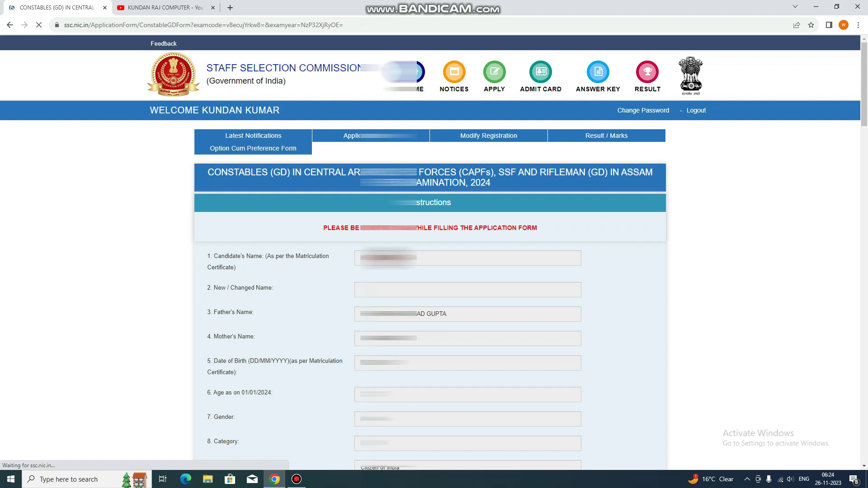
scroll(281, 299, "down", 3)
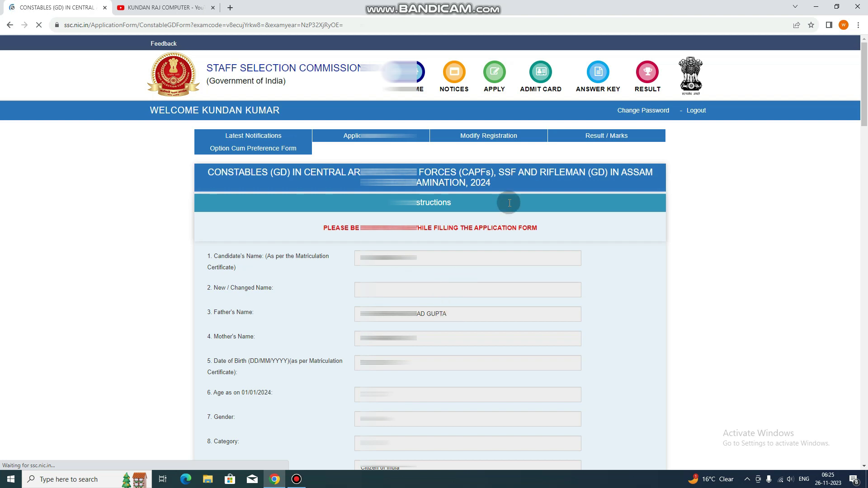
left_click(491, 136)
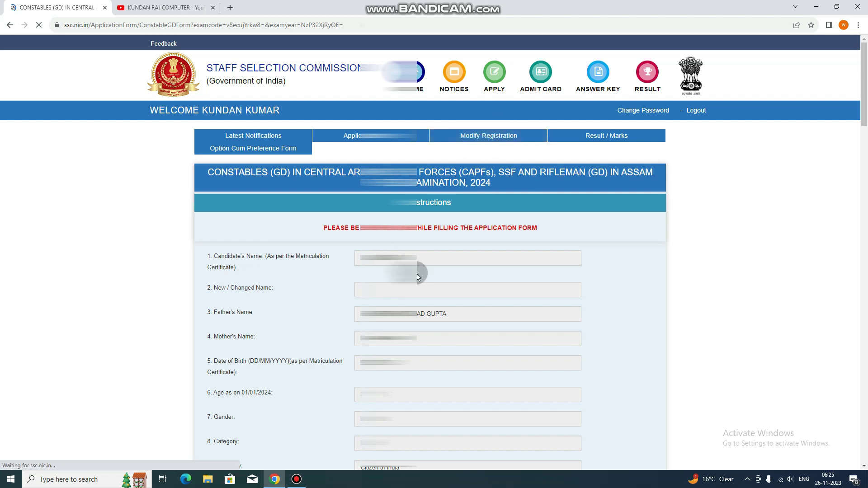
scroll(418, 277, "down", 2)
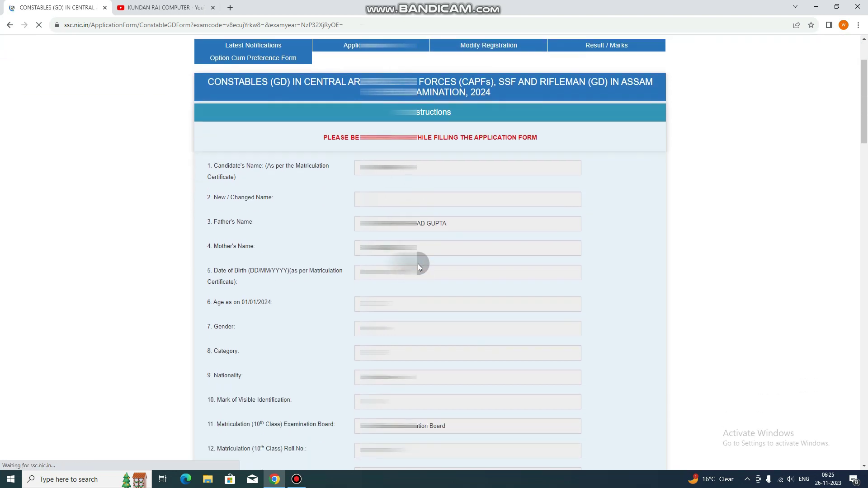
scroll(418, 267, "down", 7)
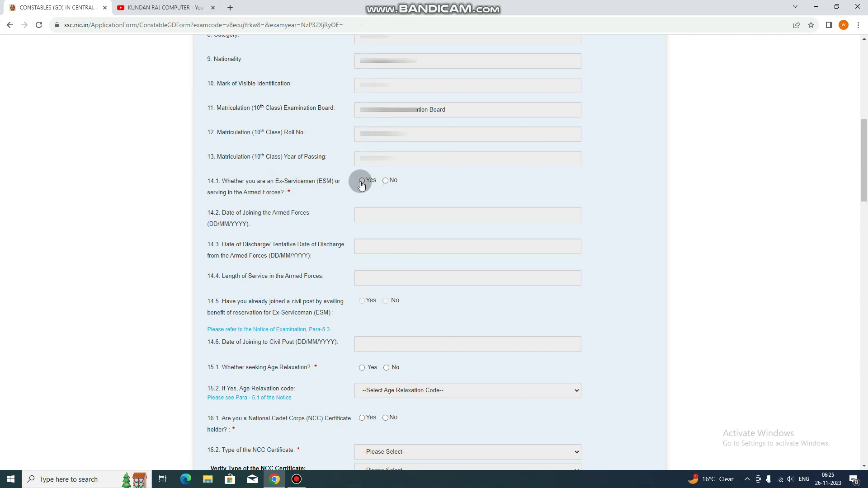
scroll(387, 184, "down", 3)
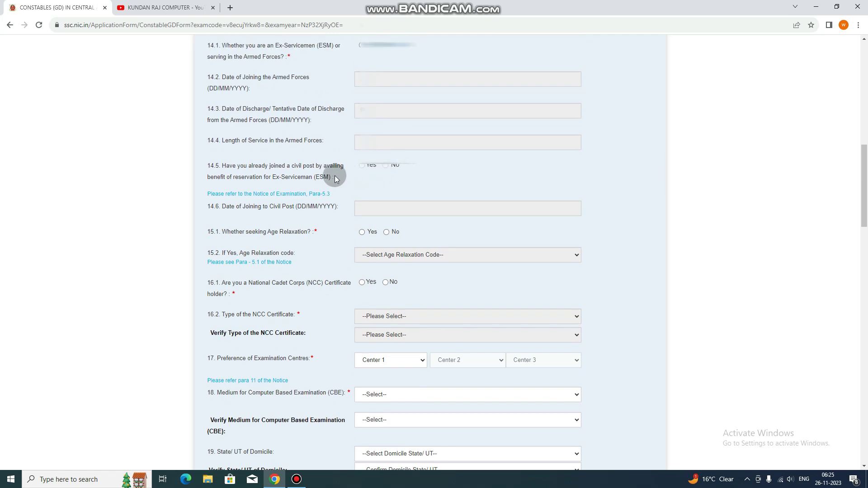
scroll(348, 175, "down", 1)
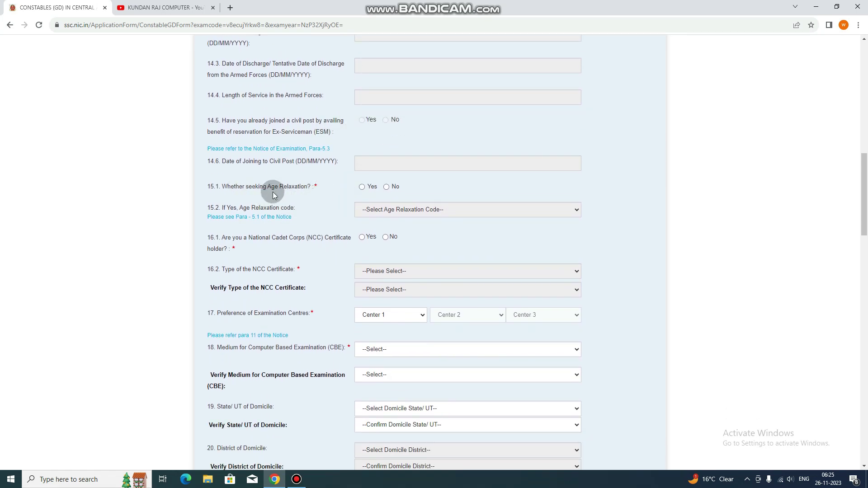
Step: Answer No to both the age relaxation and NCC certificate questions
left_click(362, 188)
left_click(386, 189)
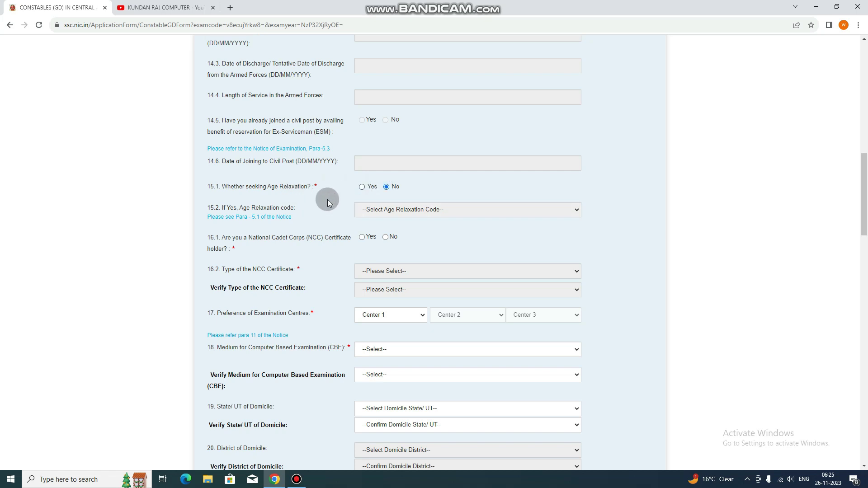
scroll(271, 211, "down", 2)
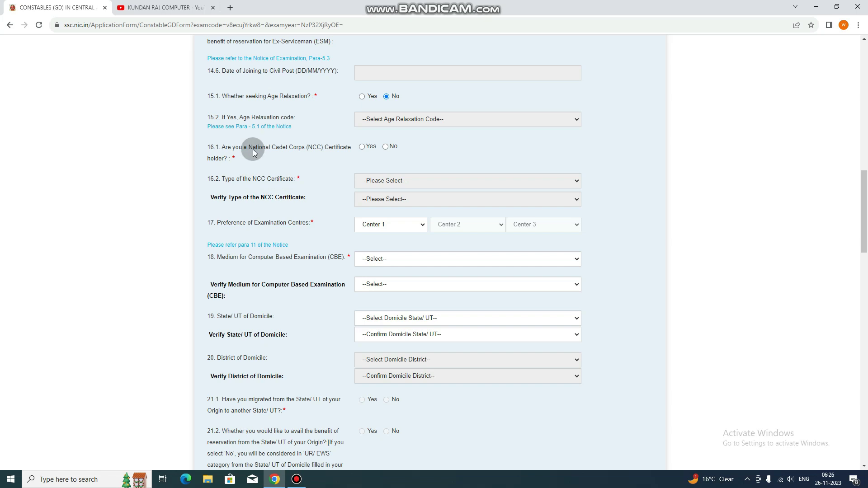
left_click(363, 149)
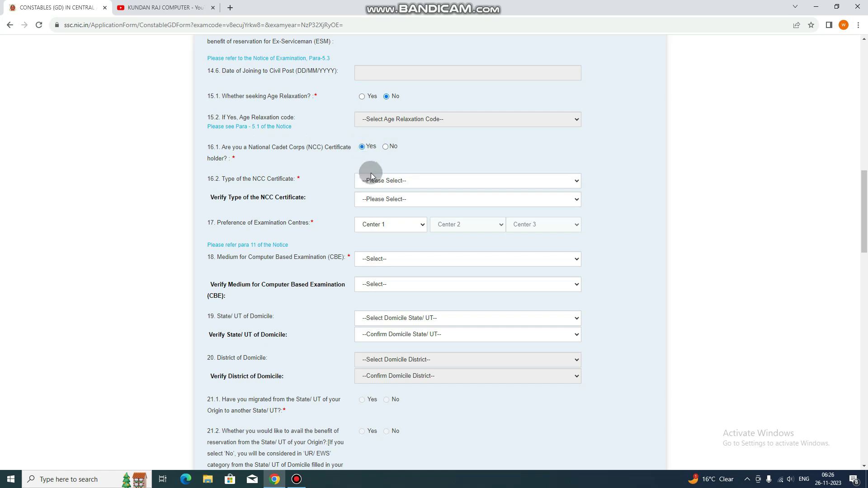
left_click(371, 175)
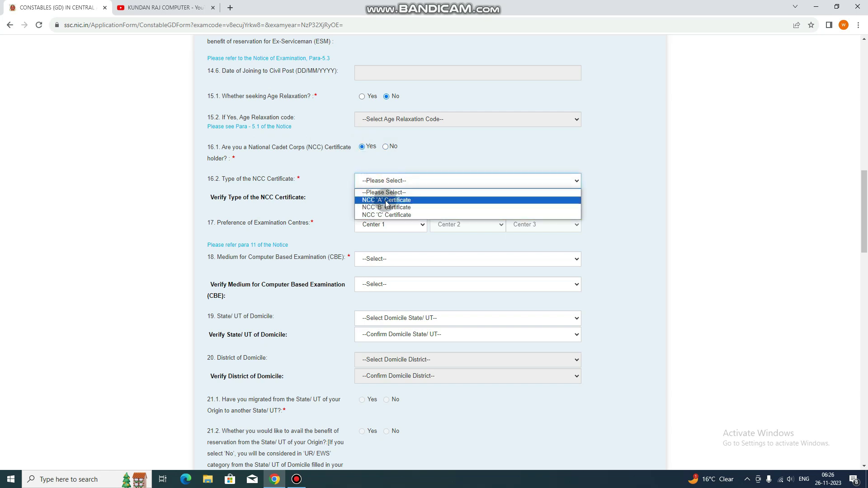
left_click(367, 181)
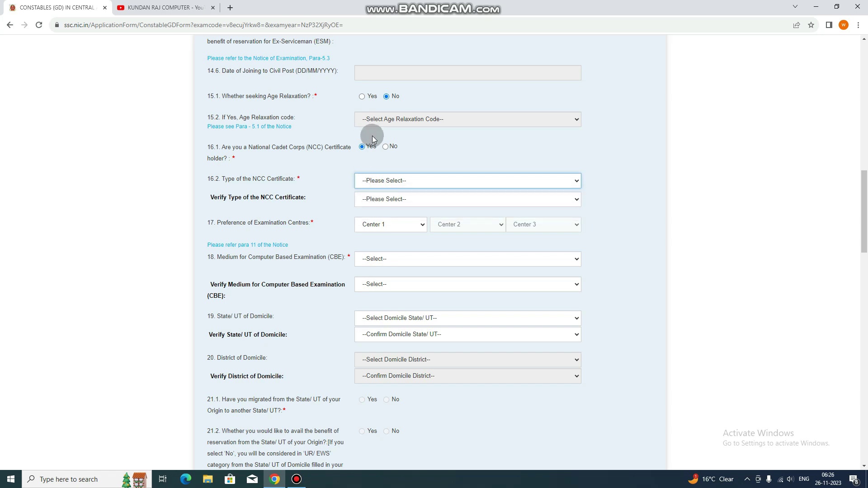
left_click(386, 146)
Step: Choose exam centres CR-Muzaffarpur(3205), CR-Patna(3206) and CR-Lucknow(3010)
scroll(378, 146, "down", 2)
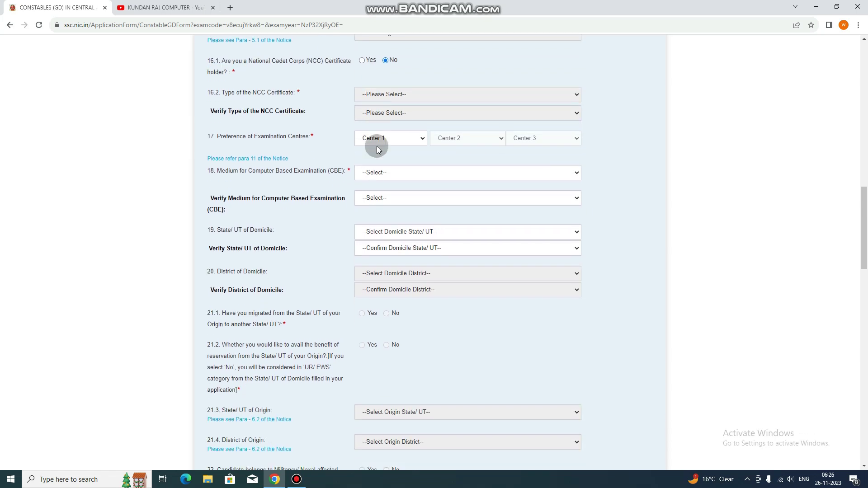
left_click(368, 139)
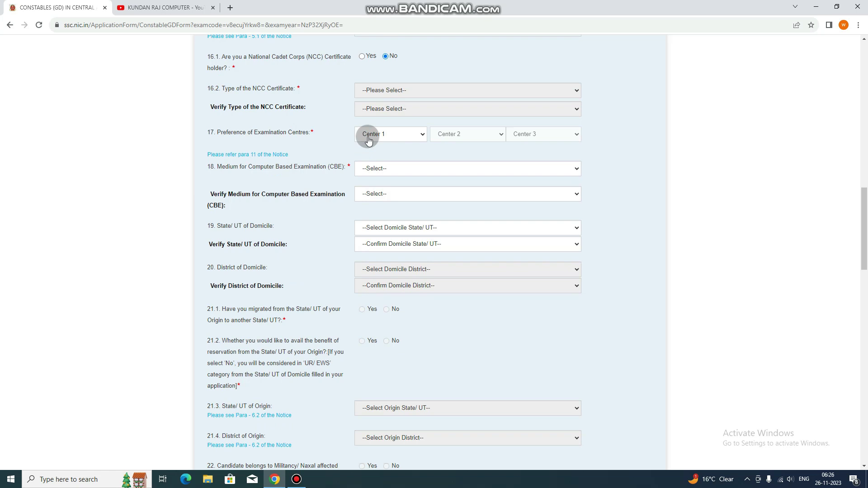
left_click_drag(369, 139, 378, 233)
left_click_drag(471, 134, 471, 243)
left_click_drag(543, 133, 528, 197)
left_click(357, 169)
Step: Set the exam medium to Hindi (1) in both the medium and verify dropdowns
left_click(216, 169)
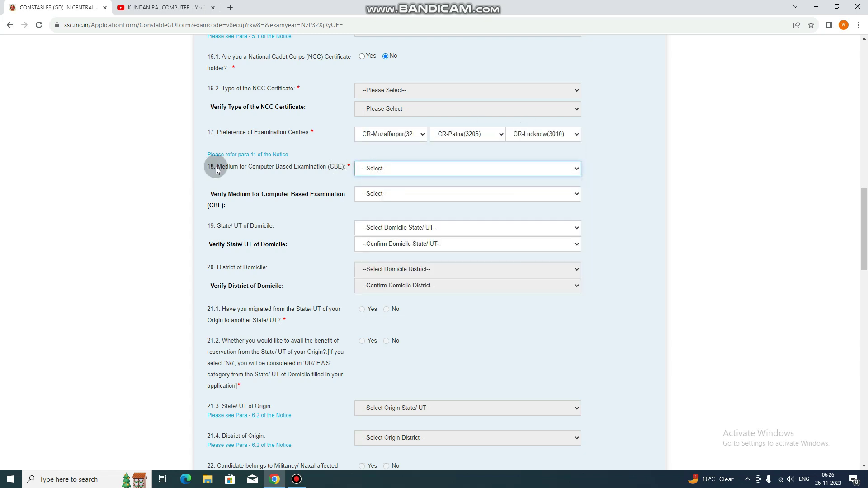
left_click(369, 169)
left_click_drag(369, 172, 371, 188)
left_click(376, 194)
left_click(378, 212)
scroll(335, 159, "down", 2)
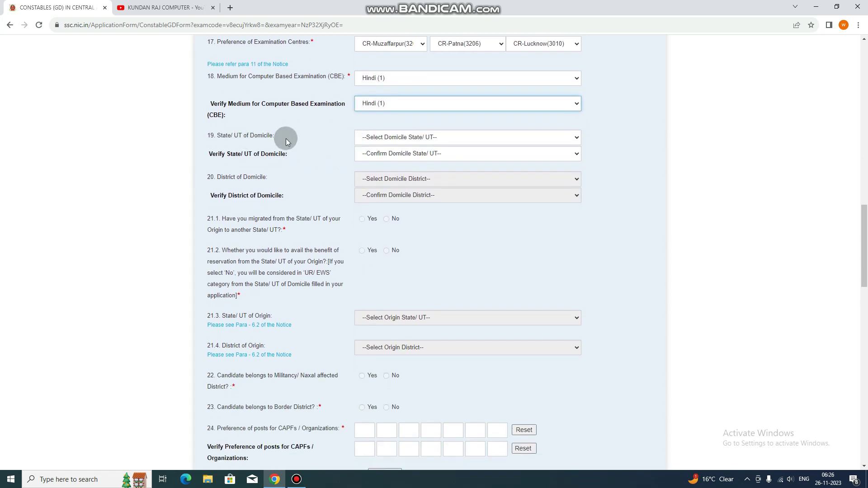
scroll(368, 140, "up", 1)
Step: Set domicile state Bihar and district East Champaran, confirming both in the verify dropdowns
left_click(374, 185)
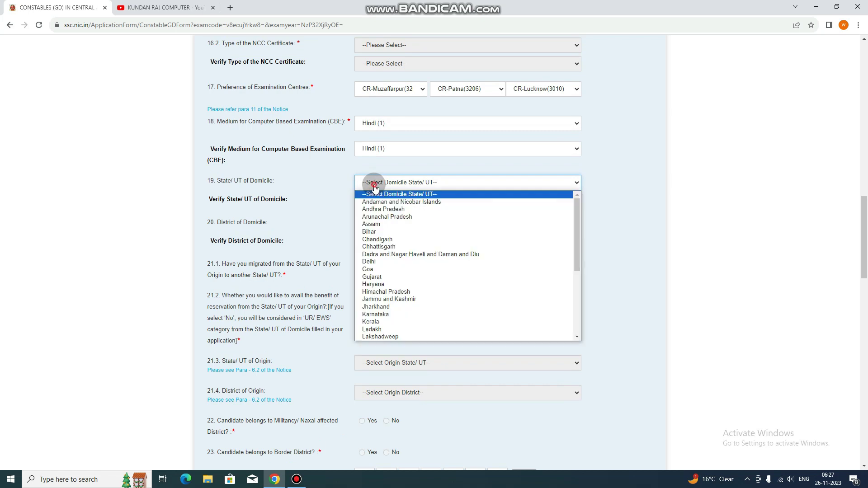
left_click(374, 231)
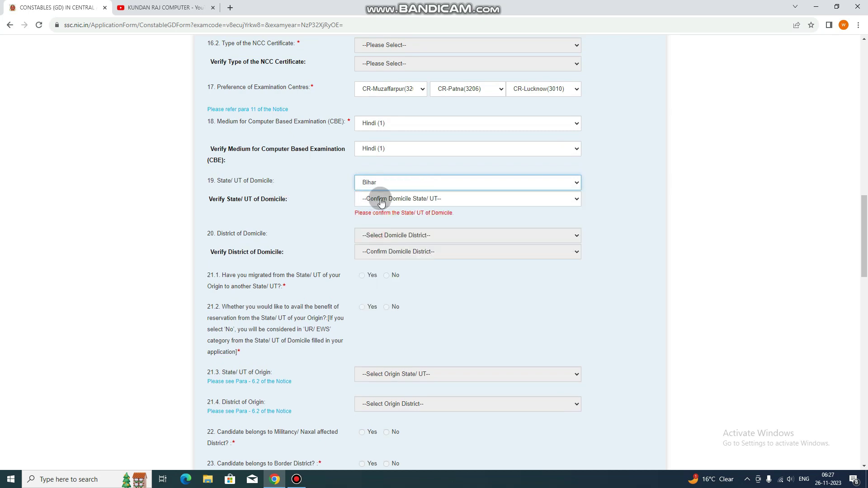
left_click(371, 199)
left_click(382, 249)
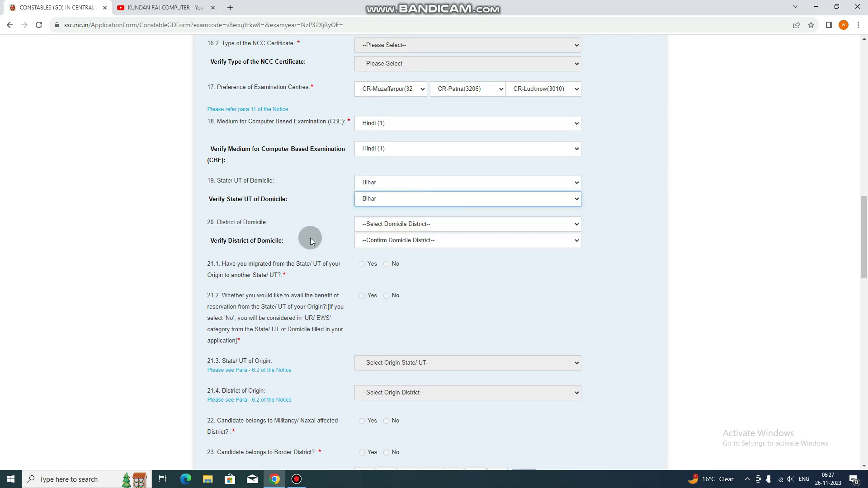
left_click(418, 225)
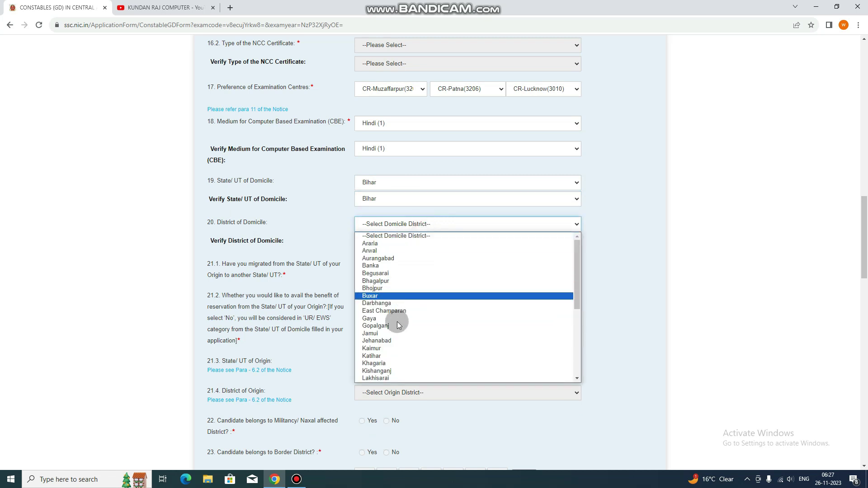
left_click(393, 311)
left_click(436, 248)
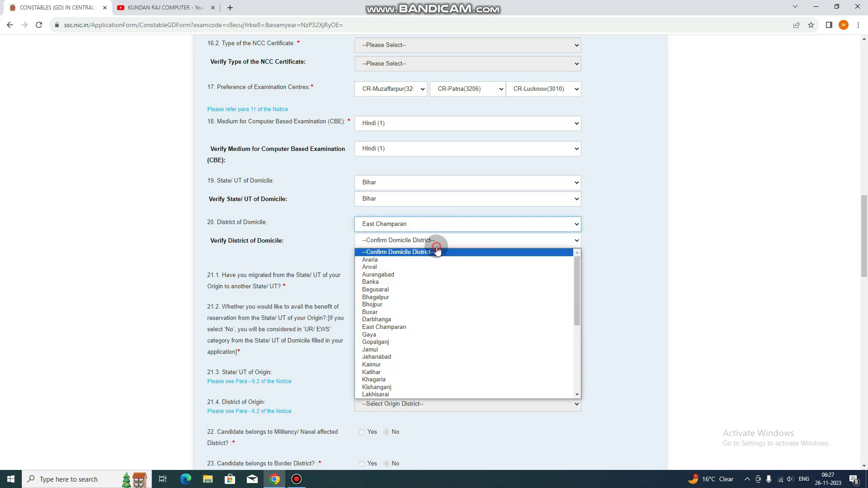
left_click(400, 317)
scroll(359, 159, "down", 3)
scroll(376, 165, "up", 1)
scroll(389, 169, "down", 2)
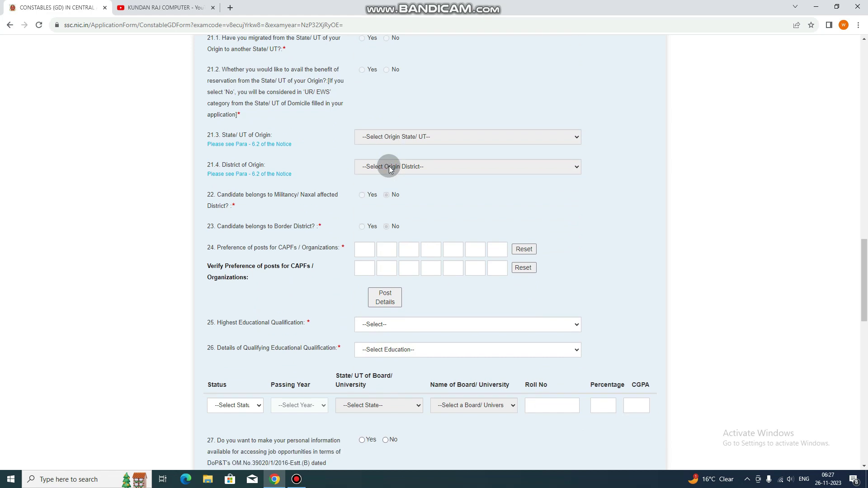
scroll(386, 165, "down", 2)
Step: Review the post code list, then enter preferences ABCDEFH in both preference rows
left_click(360, 156)
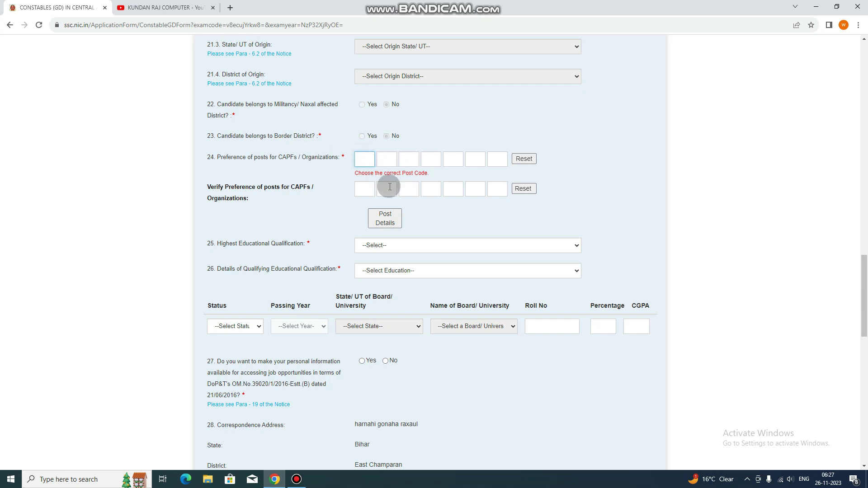
left_click(385, 221)
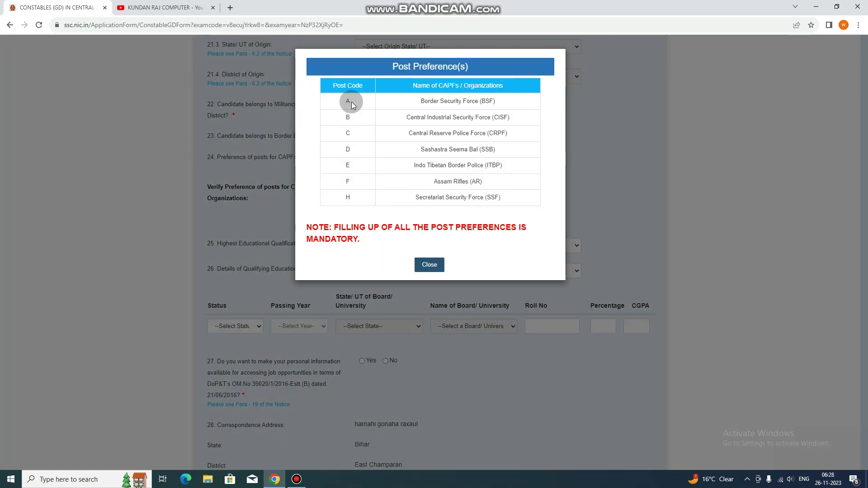
left_click_drag(347, 97, 346, 194)
left_click(348, 194)
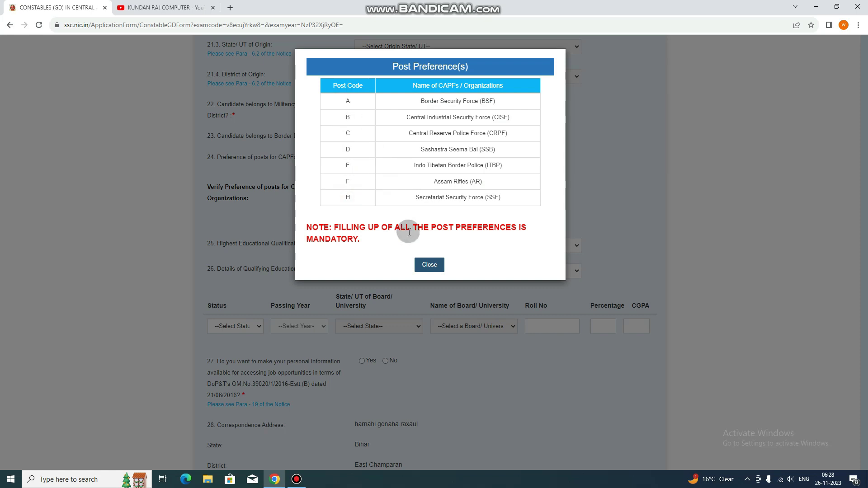
left_click(423, 162)
left_click(416, 266)
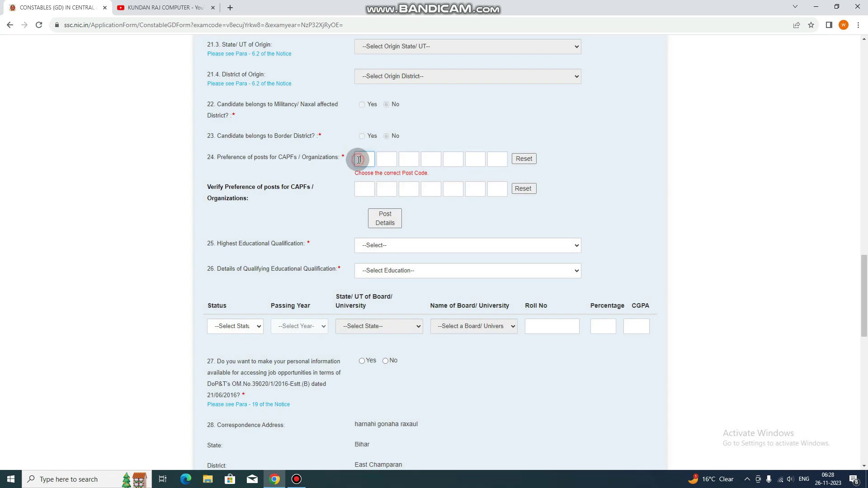
left_click(358, 159)
type("A")
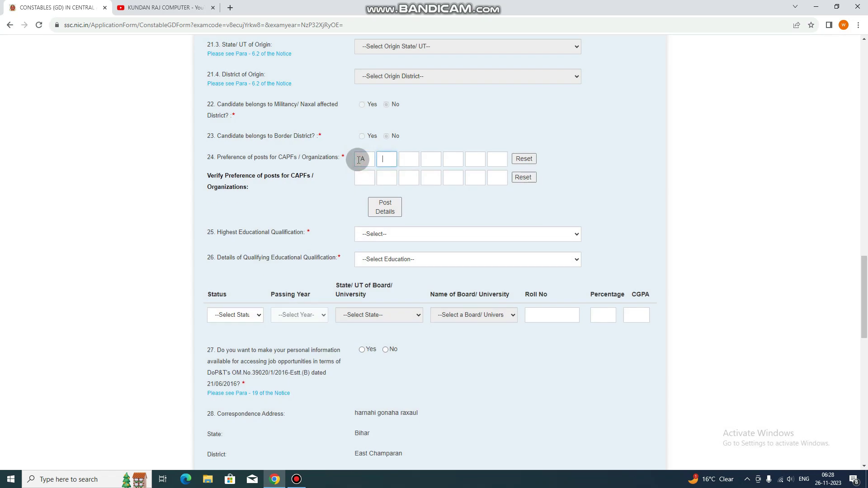
type("BCDEFH")
left_click(358, 180)
type("ABCDEFH")
Step: Set qualification Matriculation/10th Standard, Passed, 48.5%, and answer No to information sharing
left_click(406, 234)
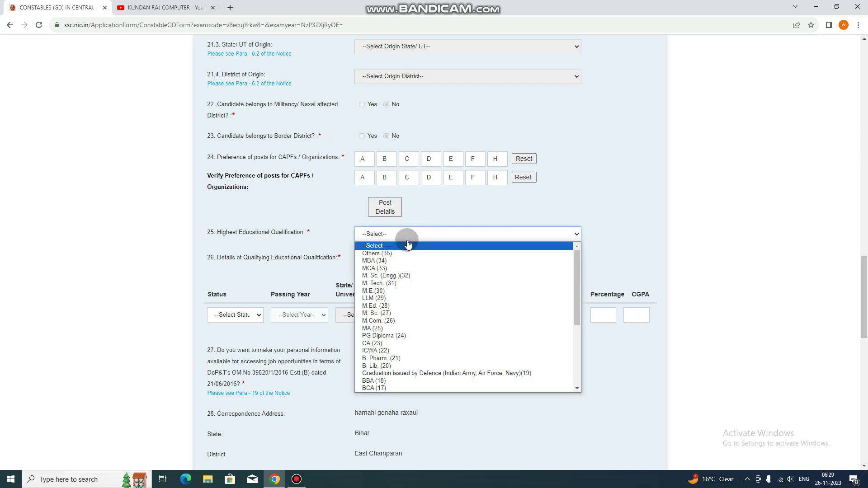
scroll(411, 315, "down", 5)
left_click(397, 382)
left_click(396, 259)
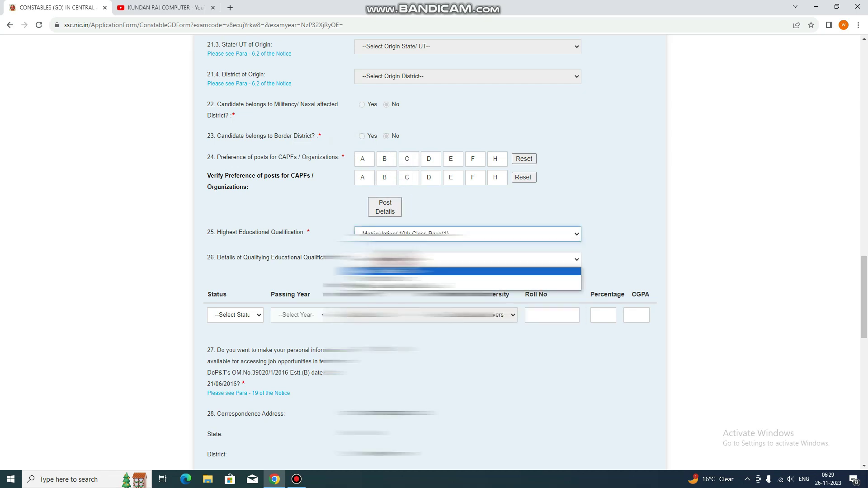
left_click(456, 271)
scroll(281, 179, "down", 3)
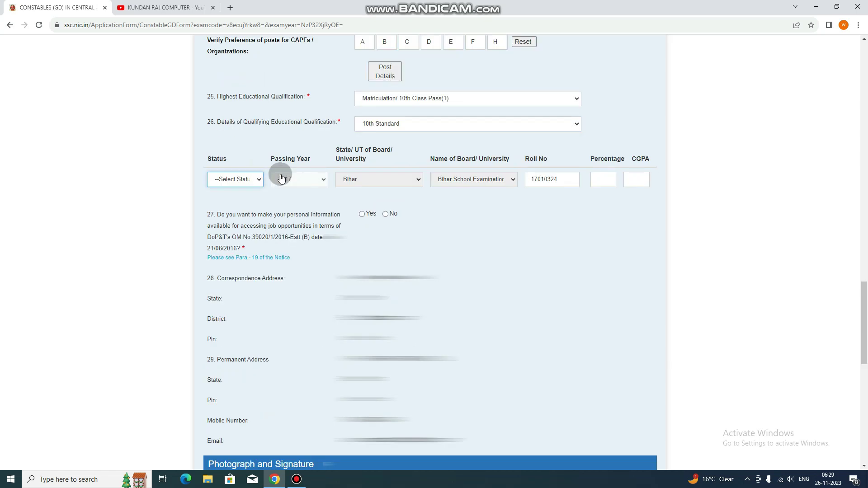
left_click(247, 179)
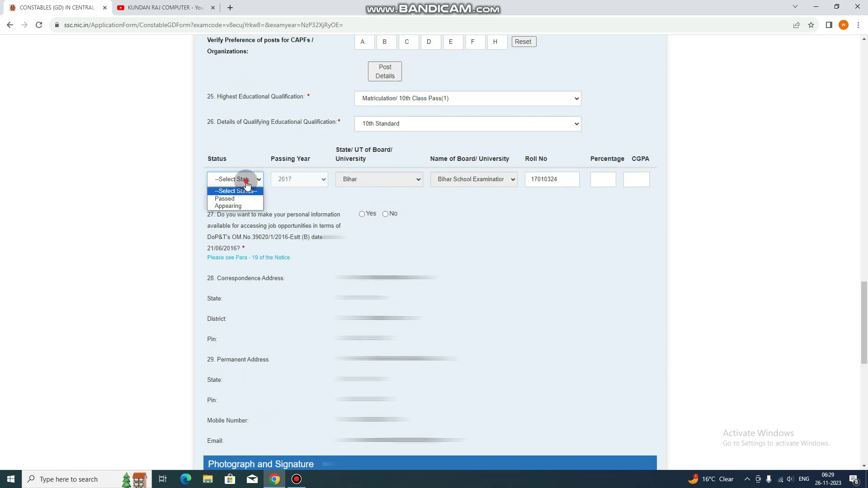
left_click(228, 199)
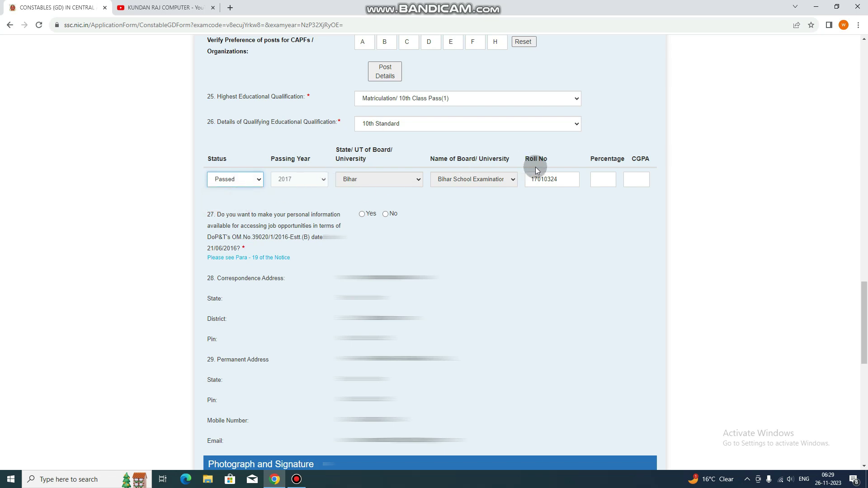
left_click(595, 183)
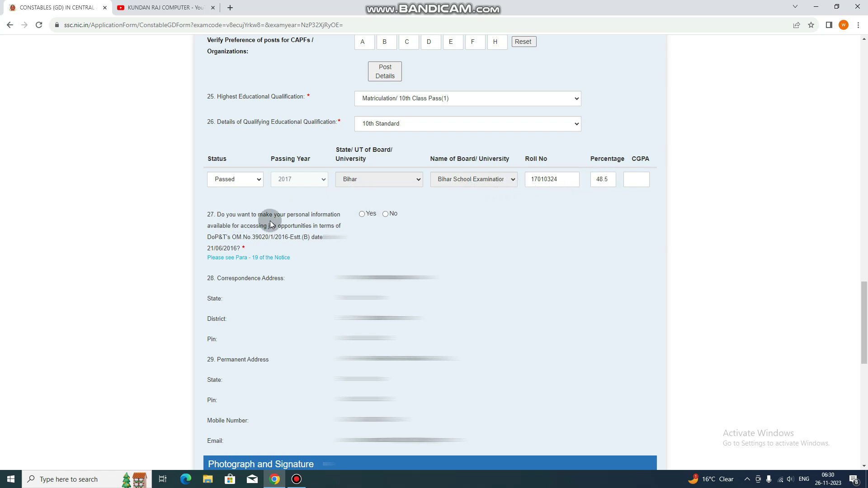
left_click(385, 215)
scroll(385, 214, "down", 1)
scroll(348, 217, "down", 6)
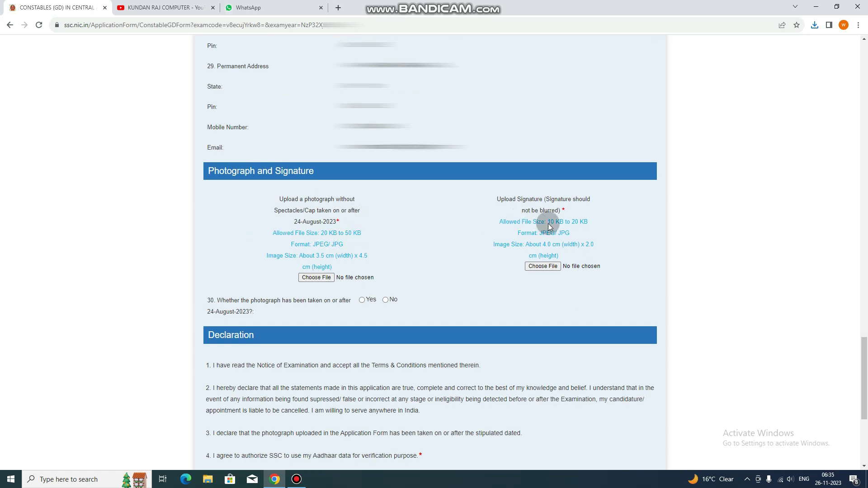
Step: Find the WhatsApp Image photo in Downloads, check its properties, and open it in Paint
left_click(321, 280)
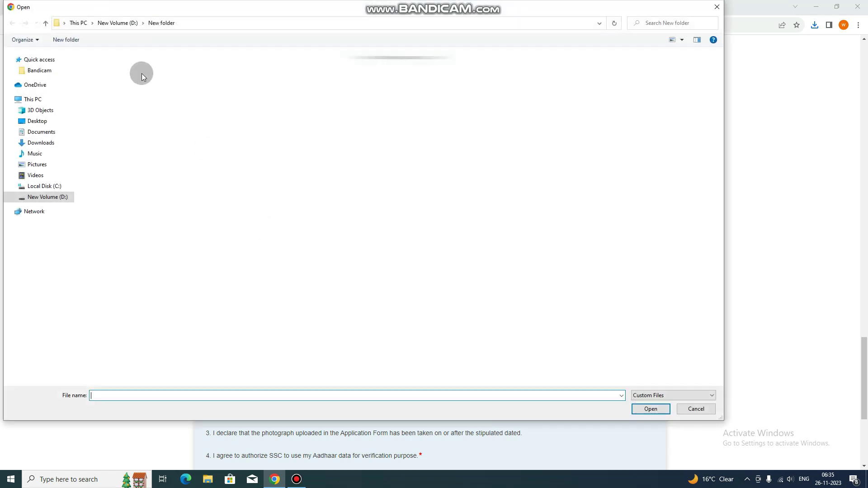
left_click(40, 143)
left_click(103, 96)
right_click(101, 95)
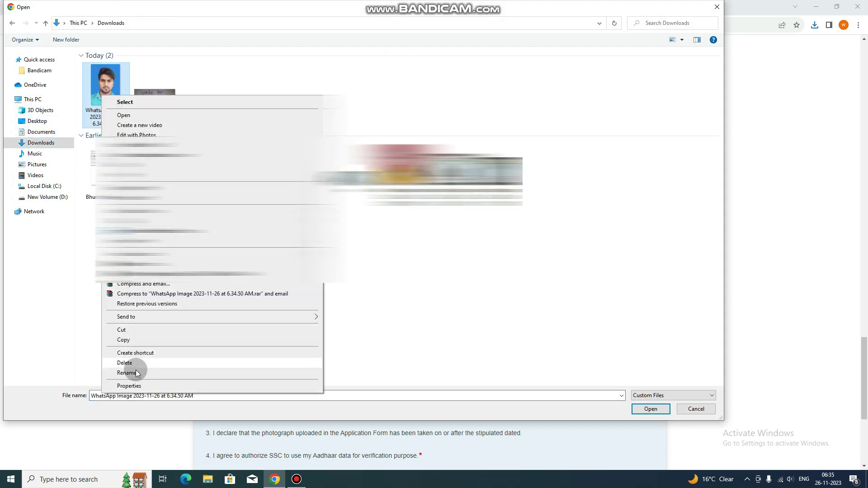
left_click(137, 387)
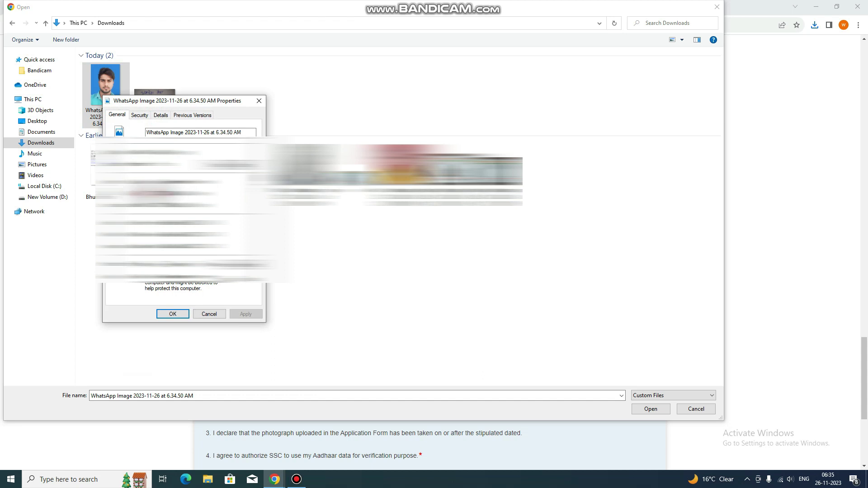
left_click(199, 314)
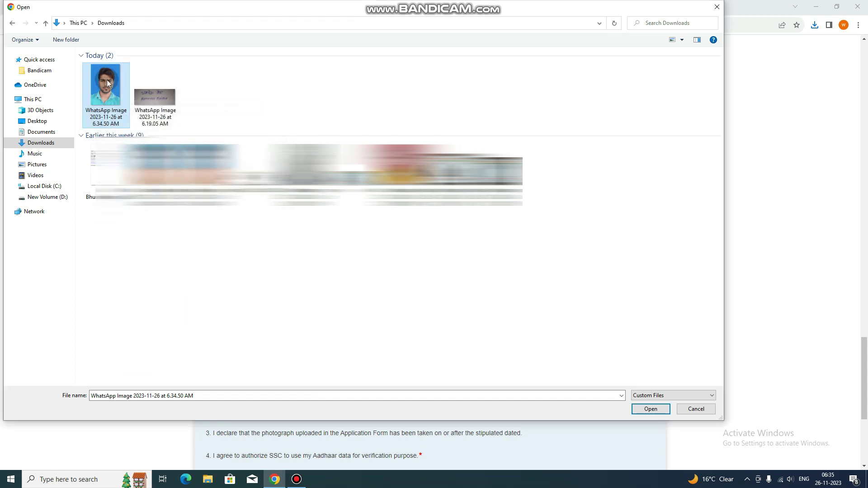
right_click(104, 73)
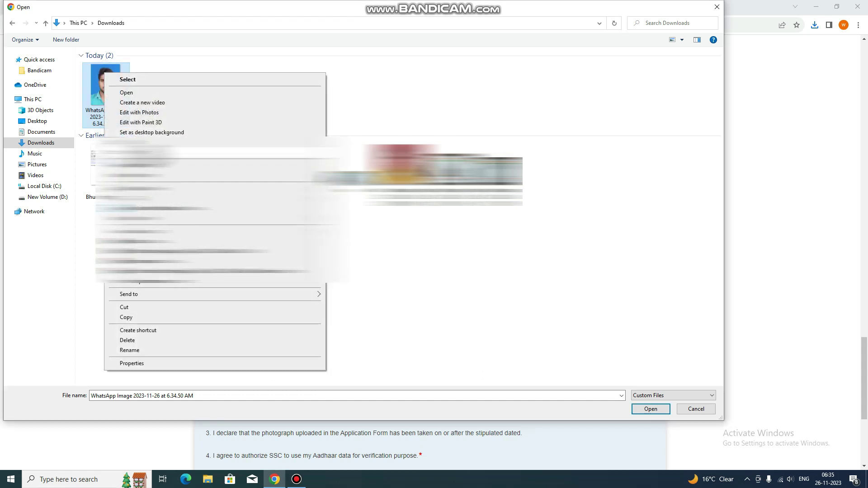
mouse_move(145, 218)
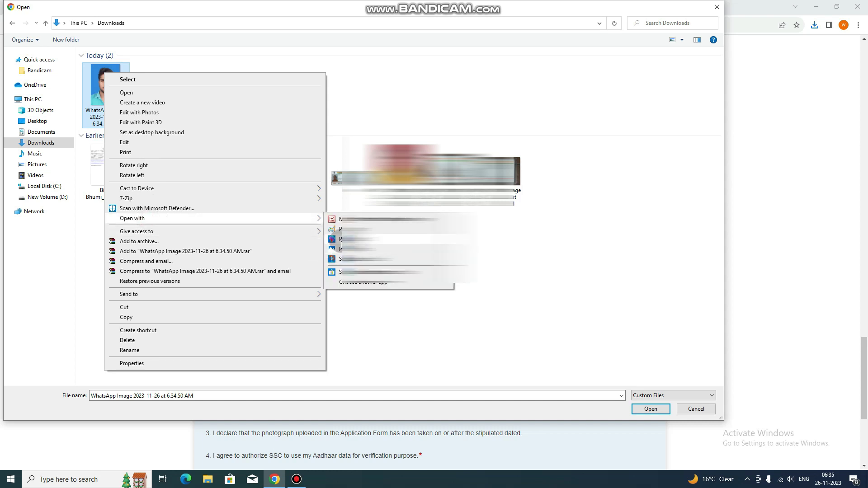
left_click(344, 249)
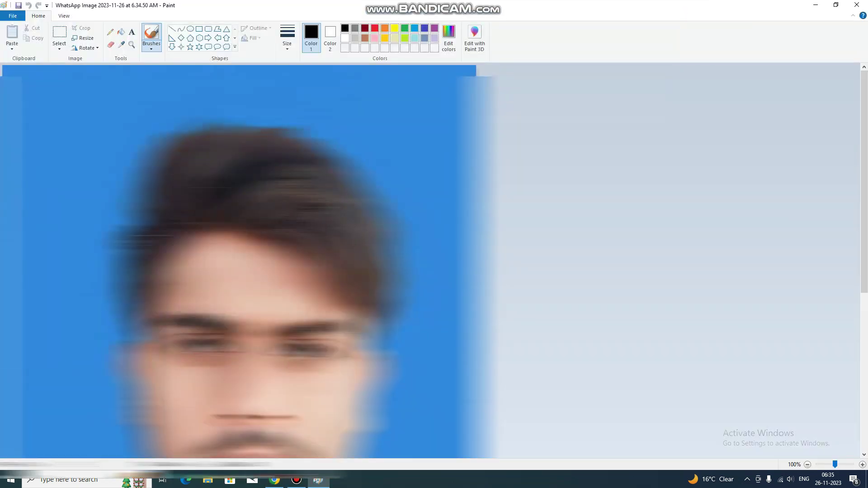
Step: Resize the photo to 250 px wide (250 × 354 px)
left_click(92, 40)
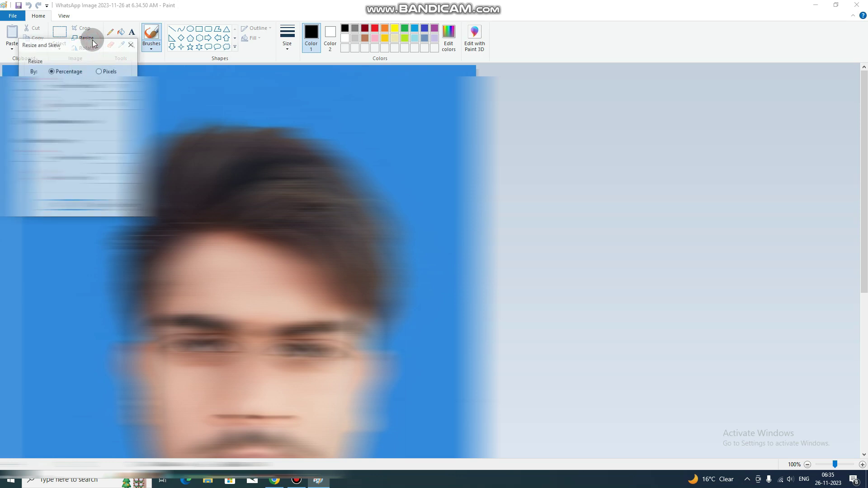
left_click(99, 71)
double_click(109, 85)
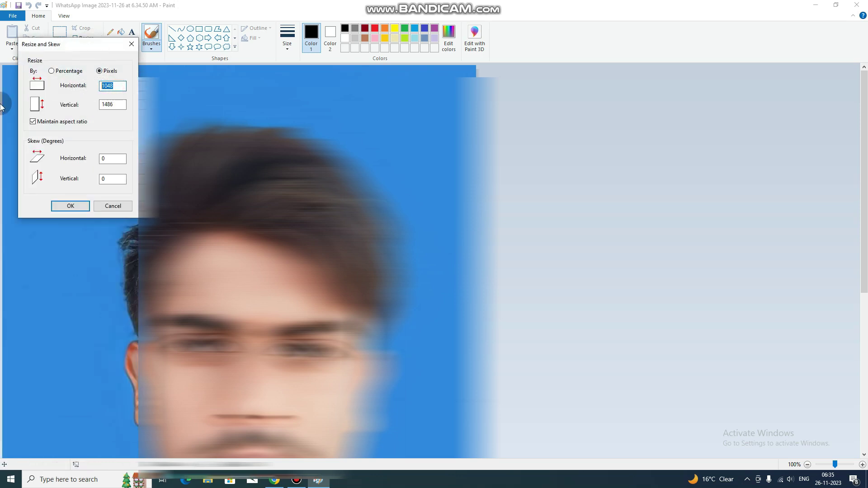
type("250")
key("Return")
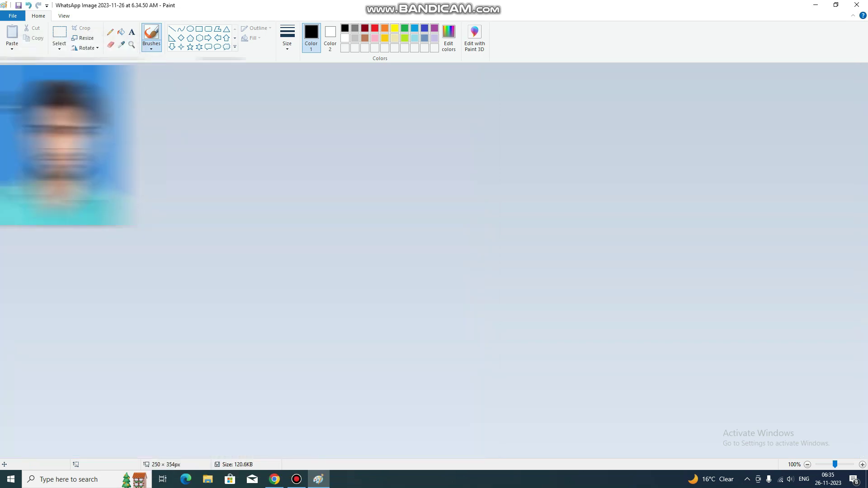
Step: Save the photo as JPEG 'WhatsApp Image 2023-11-26 at 6.34.50 AM22'
left_click(13, 15)
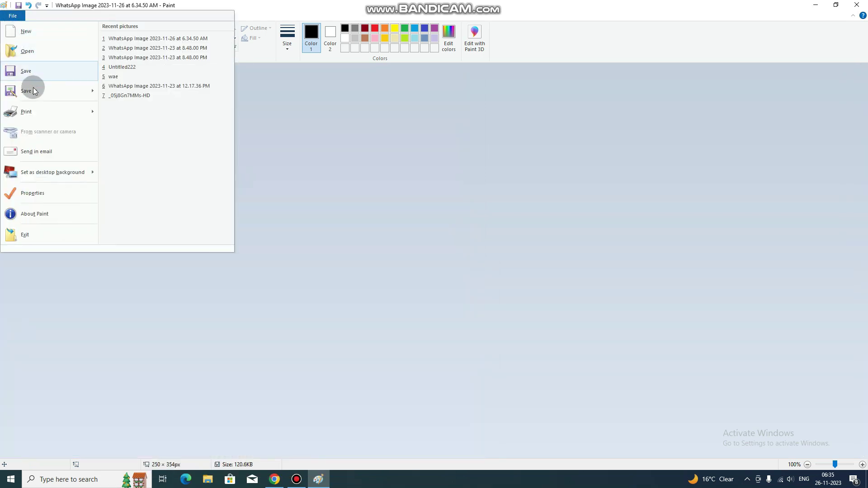
mouse_move(37, 92)
left_click(109, 71)
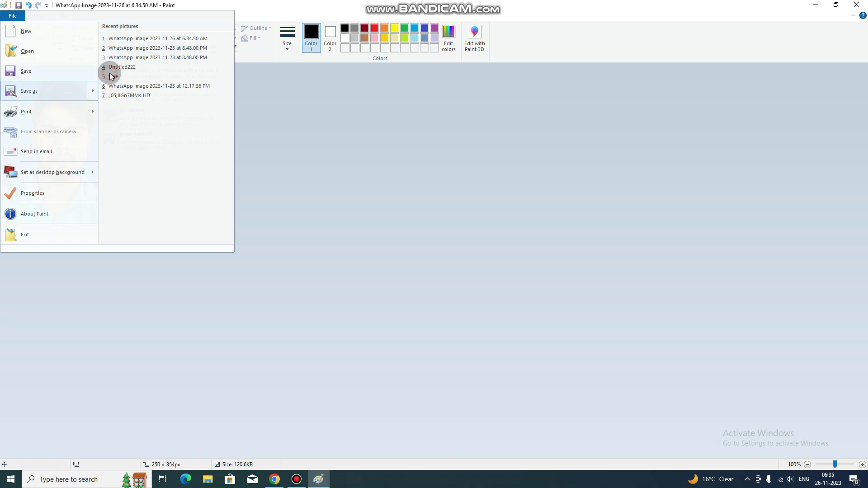
left_click(394, 333)
type("22")
key("Return")
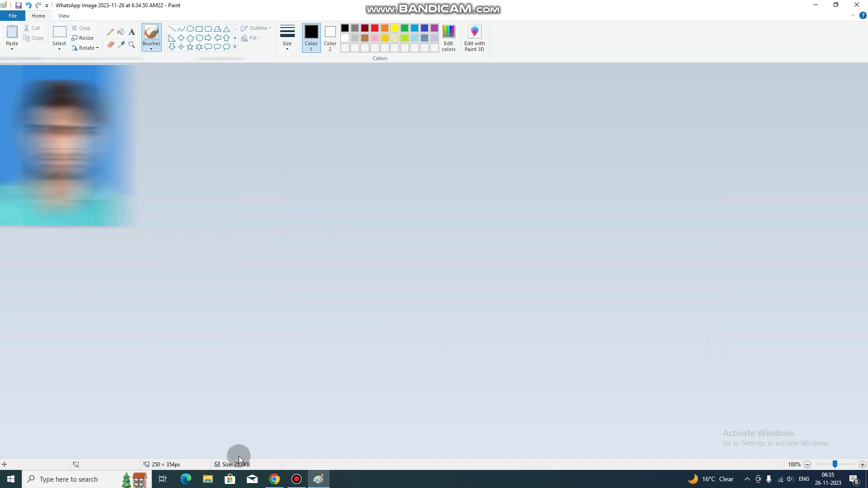
left_click(275, 479)
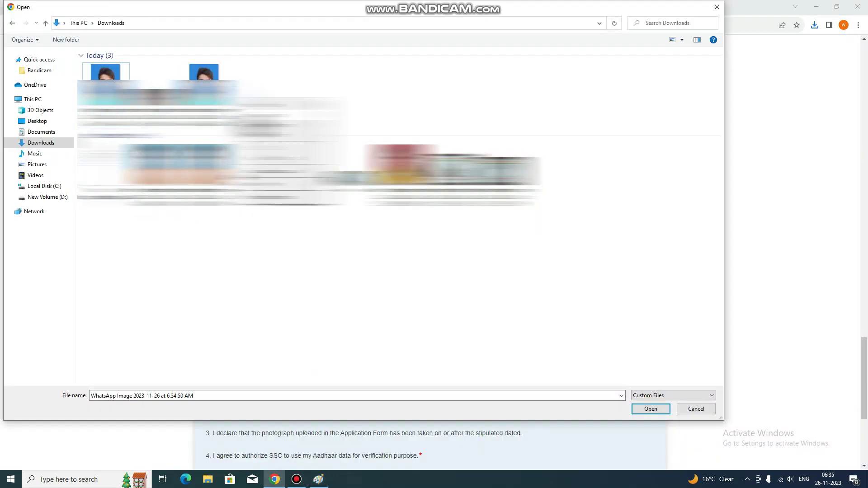
Step: Upload the resized AM22 photo and select the signature image in Downloads
key("Return")
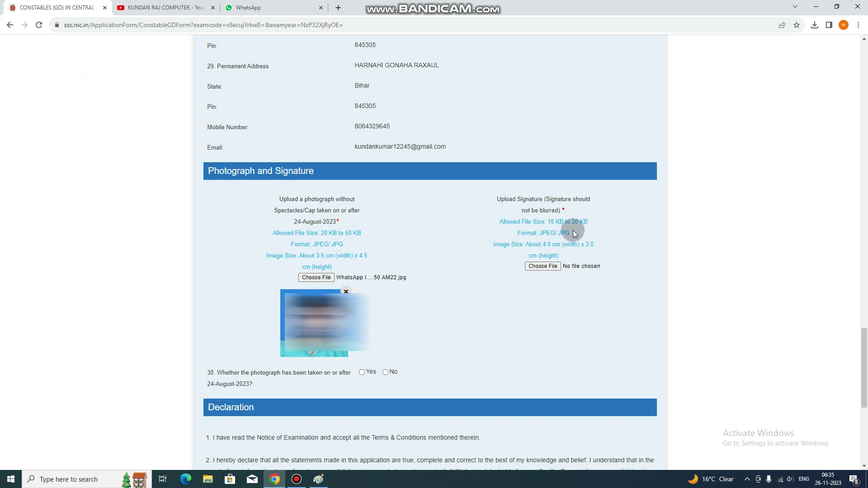
left_click(538, 268)
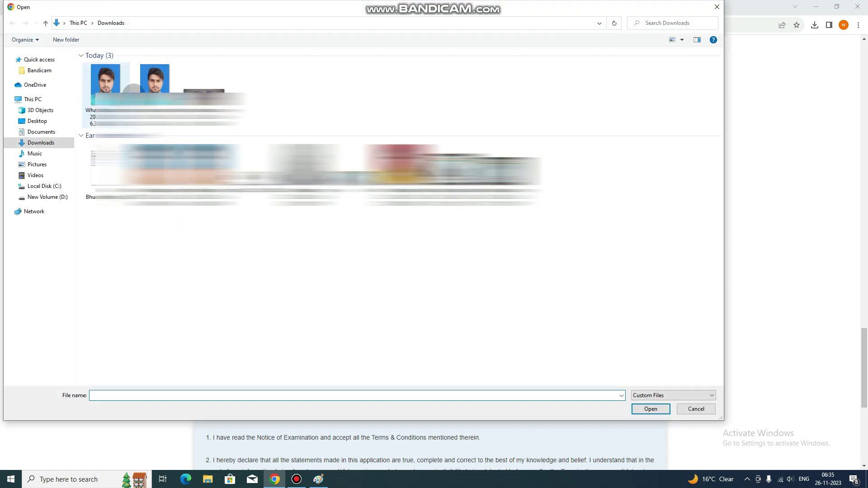
left_click(206, 87)
right_click(207, 89)
Step: Open the signature in Paint, crop it to the Latin-script line, and save as JPEG ending AM22
mouse_move(240, 239)
left_click(470, 246)
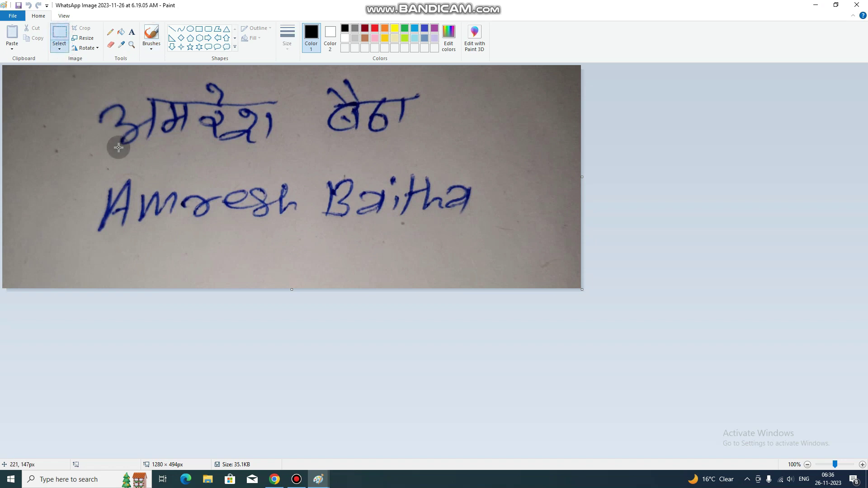
left_click_drag(81, 161, 512, 241)
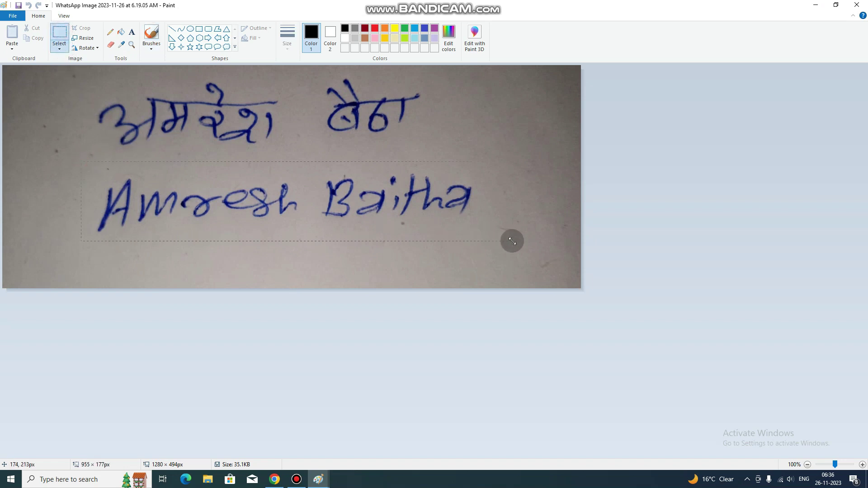
left_click(86, 30)
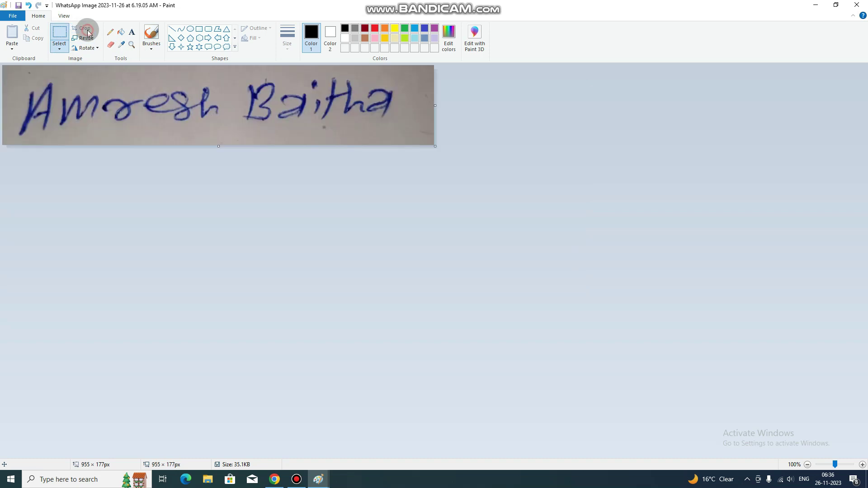
left_click(12, 15)
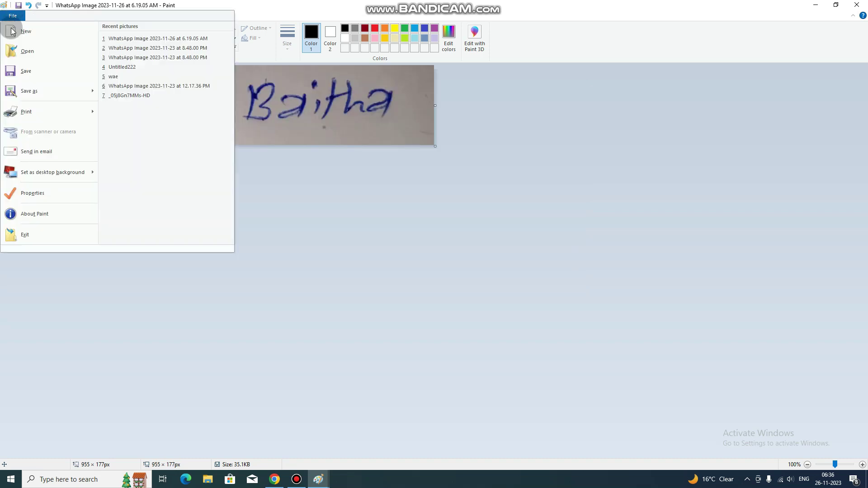
mouse_move(29, 90)
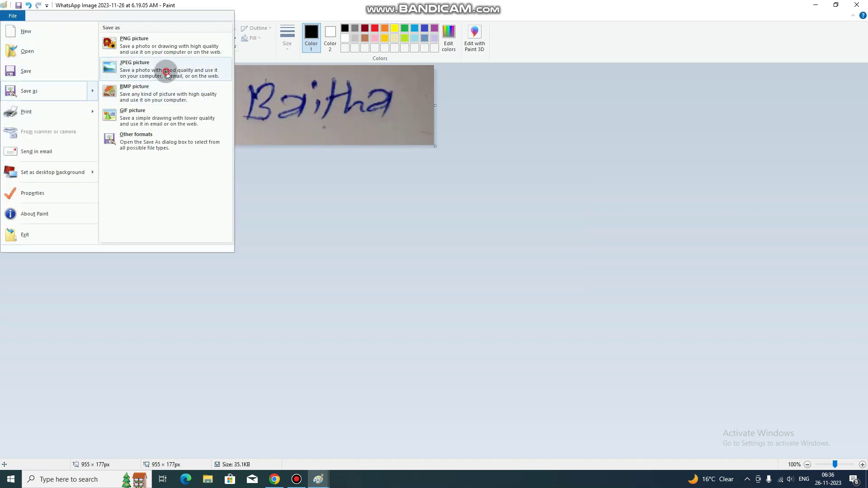
left_click(164, 70)
left_click(403, 317)
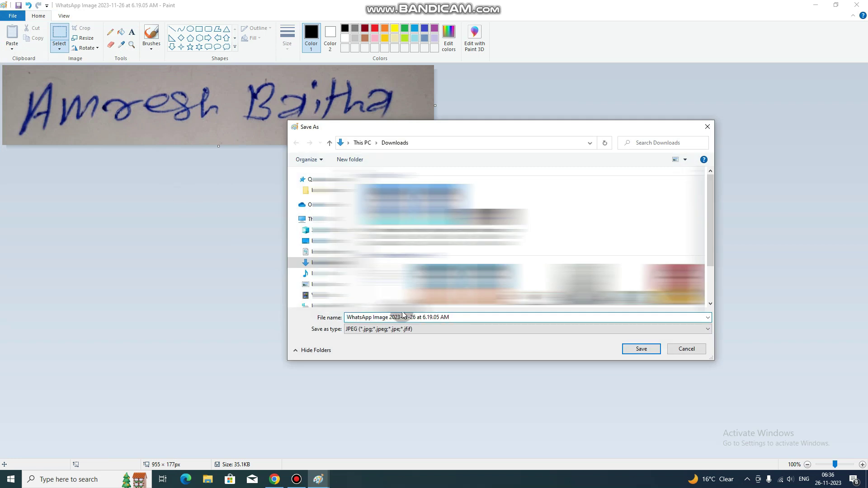
type("22")
key("Return")
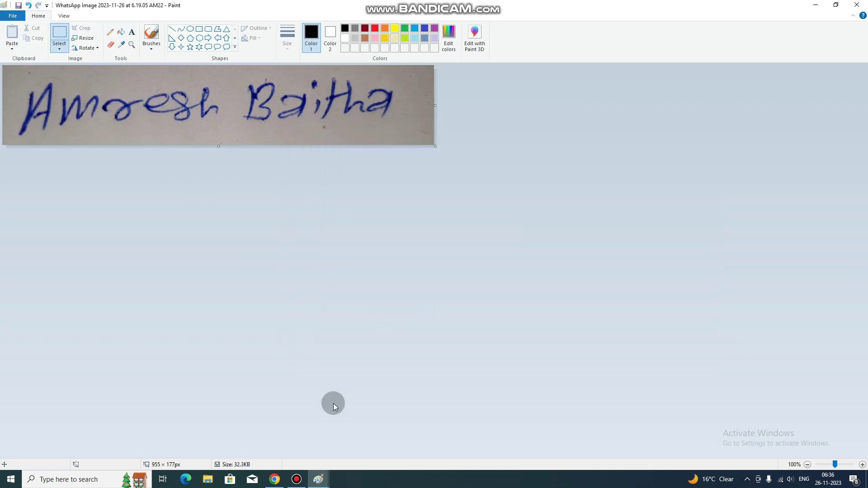
Step: Resize the signature to 500 px wide (500 × 92 px)
left_click(83, 38)
left_click(99, 71)
left_click_drag(113, 84, 68, 84)
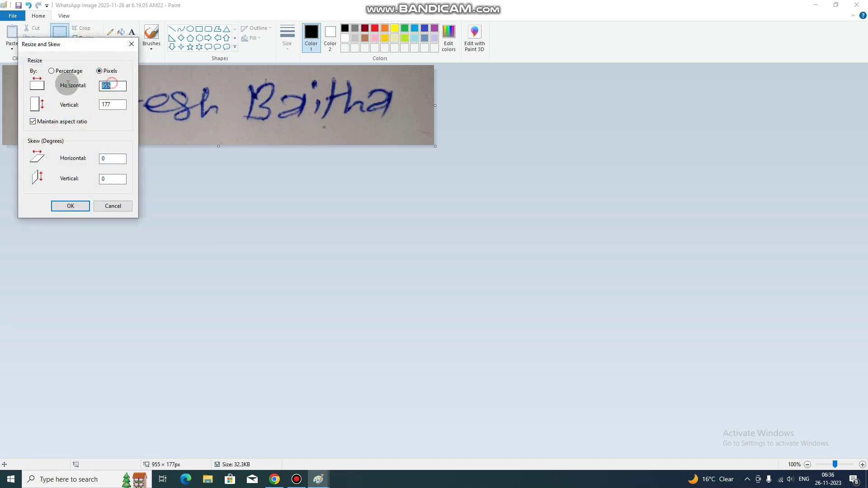
type("500")
key("Return")
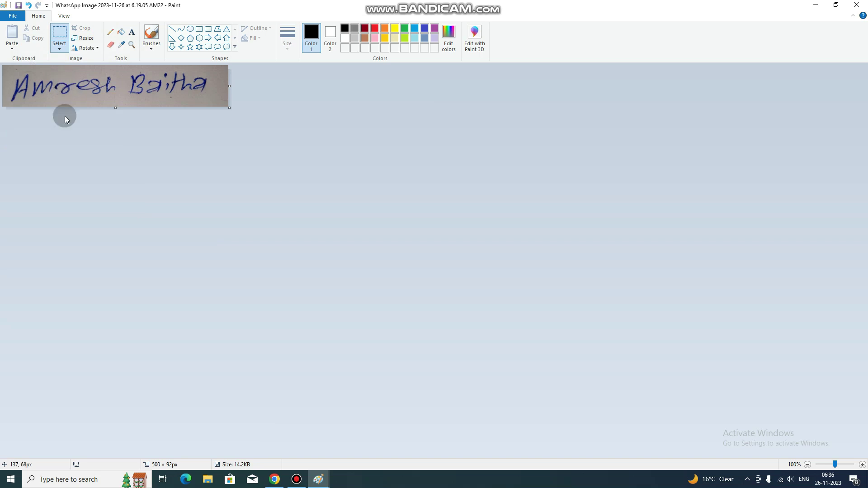
left_click(274, 480)
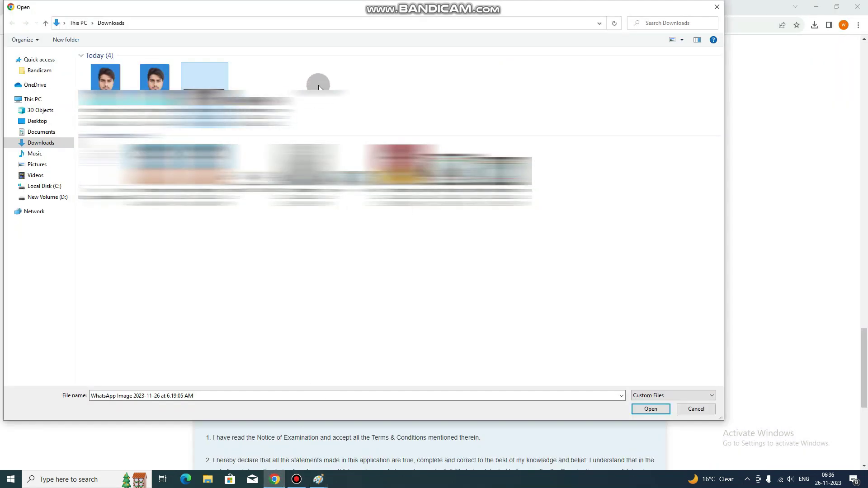
Step: Upload the edited signature file, tick the I Agree declaration, and enter the captcha
double_click(206, 77)
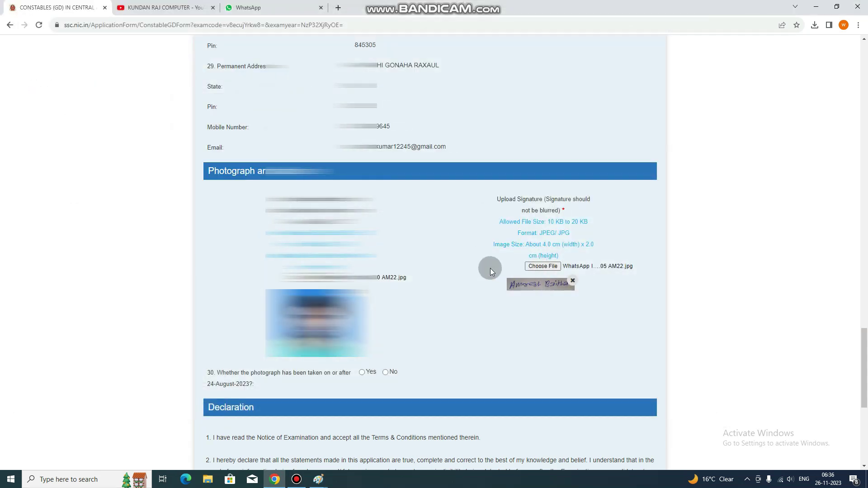
scroll(490, 270, "down", 4)
scroll(490, 270, "down", 3)
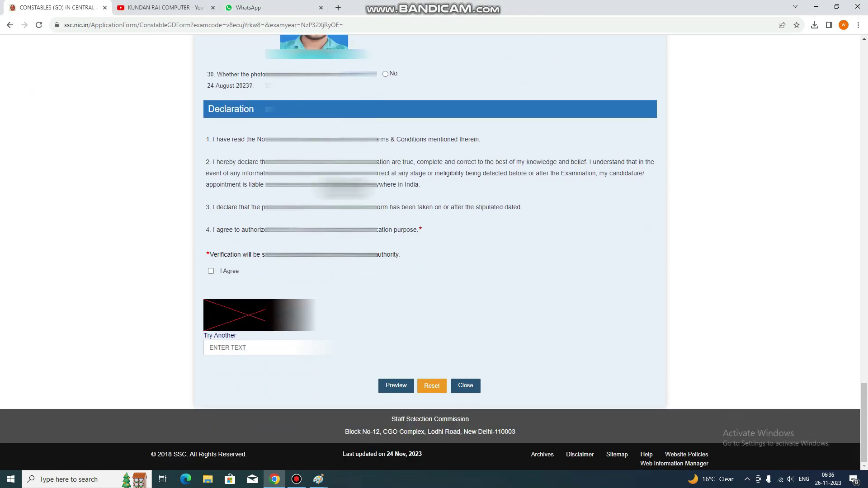
left_click(211, 247)
left_click(249, 332)
type("SBCGE")
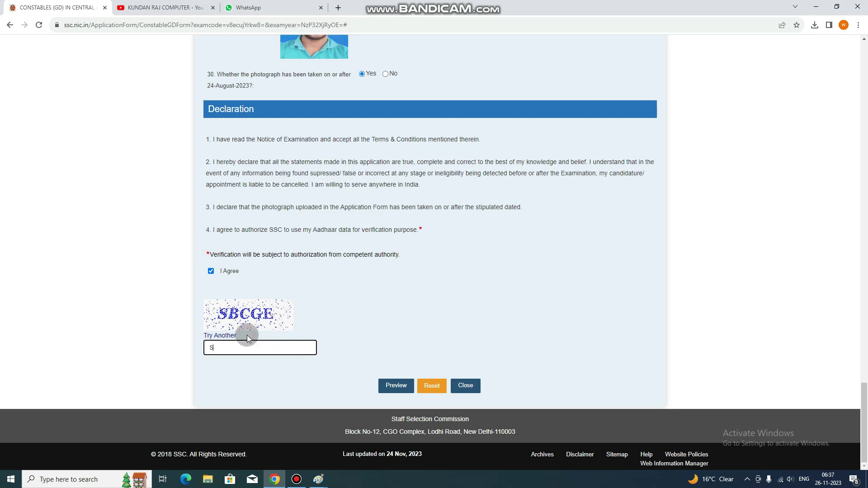
Step: Preview the filled application form, review it, and submit it
left_click(384, 392)
left_click(384, 391)
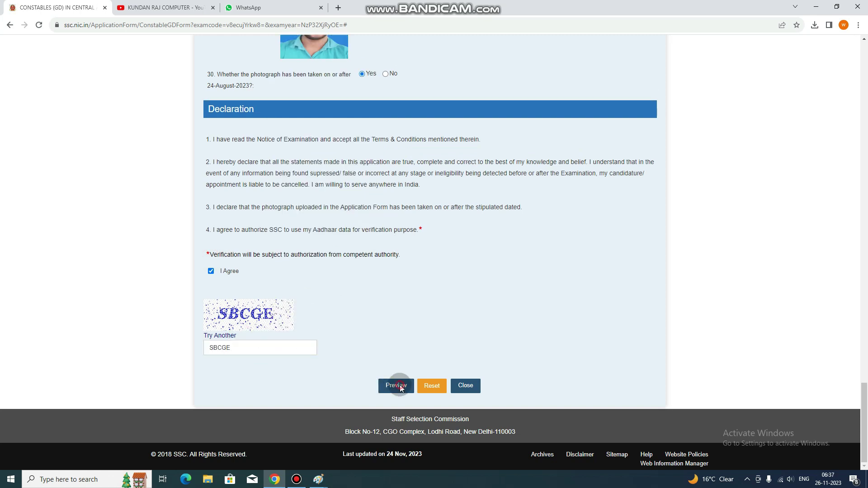
scroll(434, 253, "down", 20)
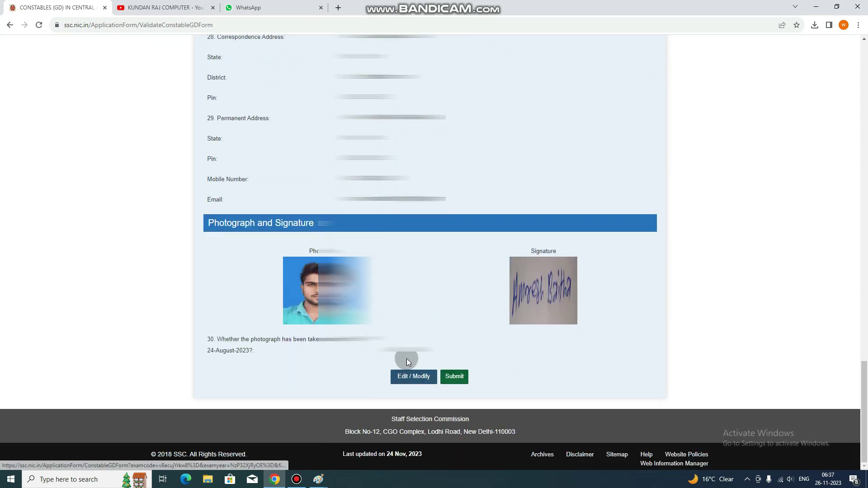
scroll(406, 359, "up", 6)
scroll(434, 253, "up", 7)
scroll(434, 253, "down", 13)
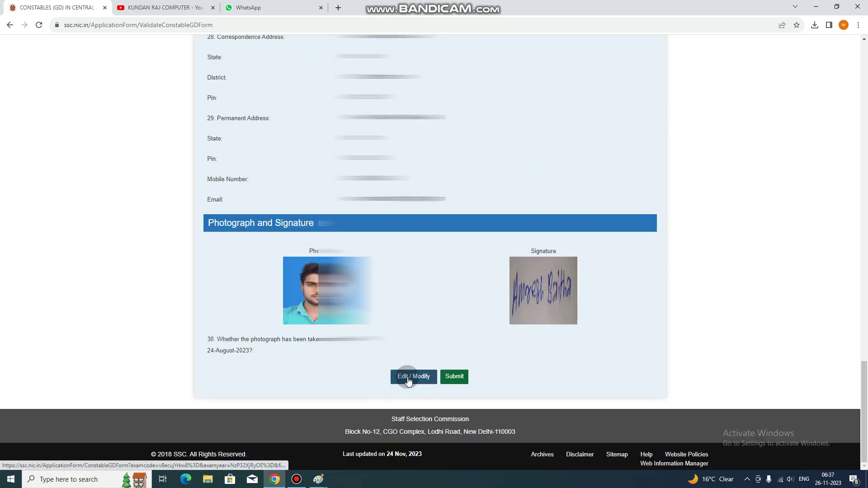
left_click(455, 380)
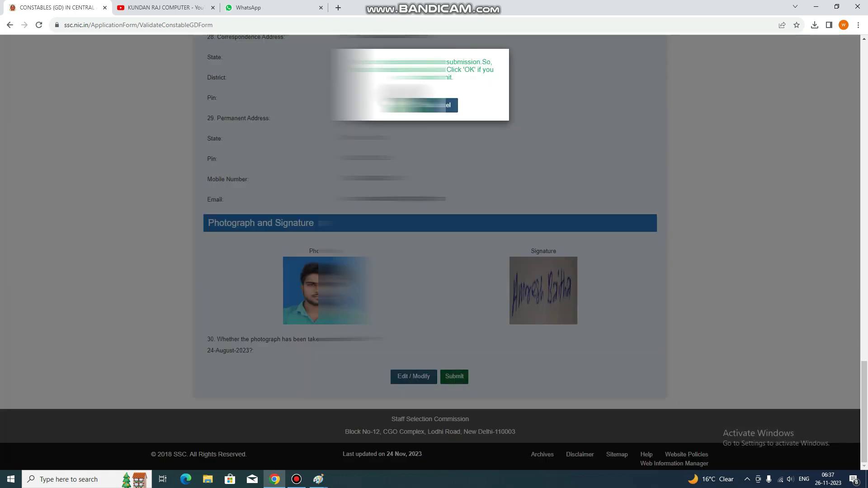
Step: Confirm final submission, proceed to pay the Rs 100 fee, and choose Online fee mode
left_click(411, 106)
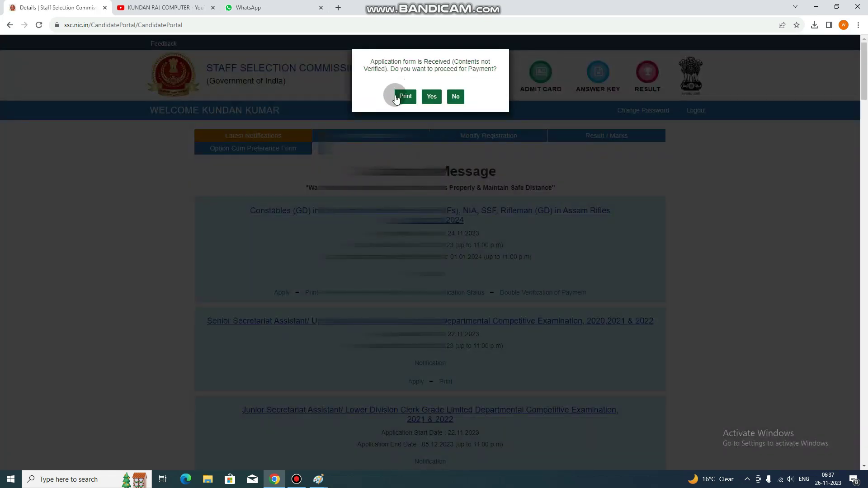
left_click(430, 97)
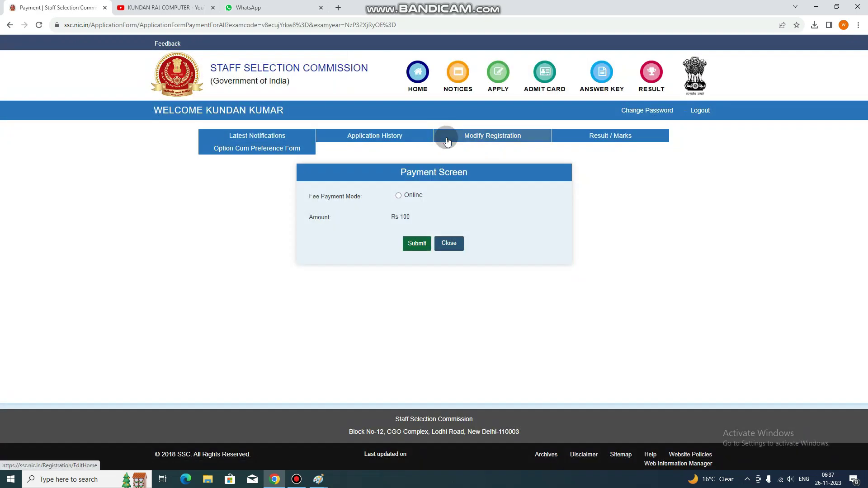
left_click(400, 197)
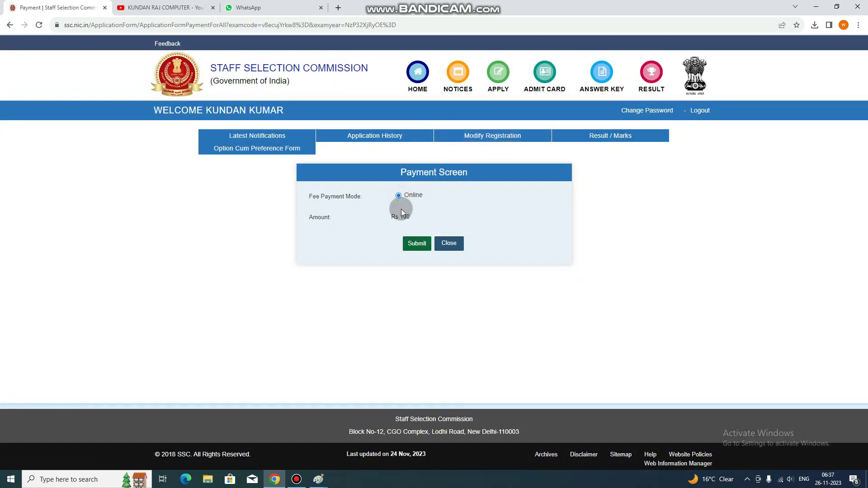
left_click(417, 244)
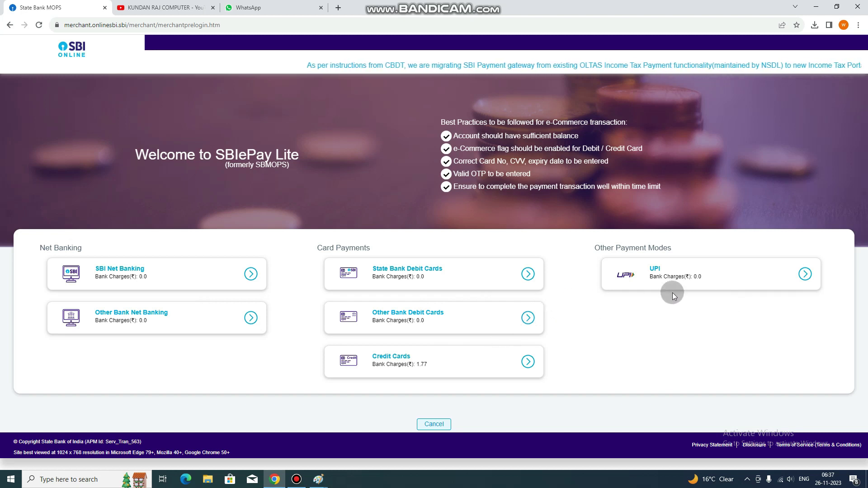
Step: Choose UPI in SBIePay Lite and select QR code to pay the ₹100 fee
left_click(805, 274)
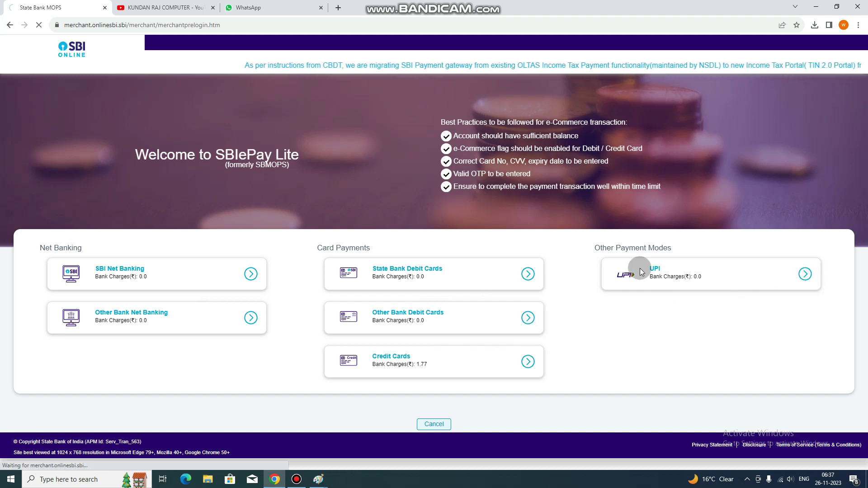
left_click(539, 265)
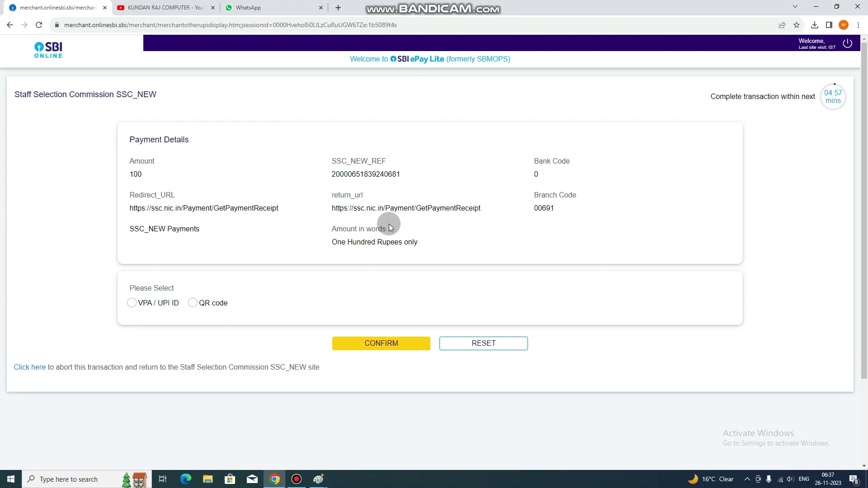
left_click(193, 306)
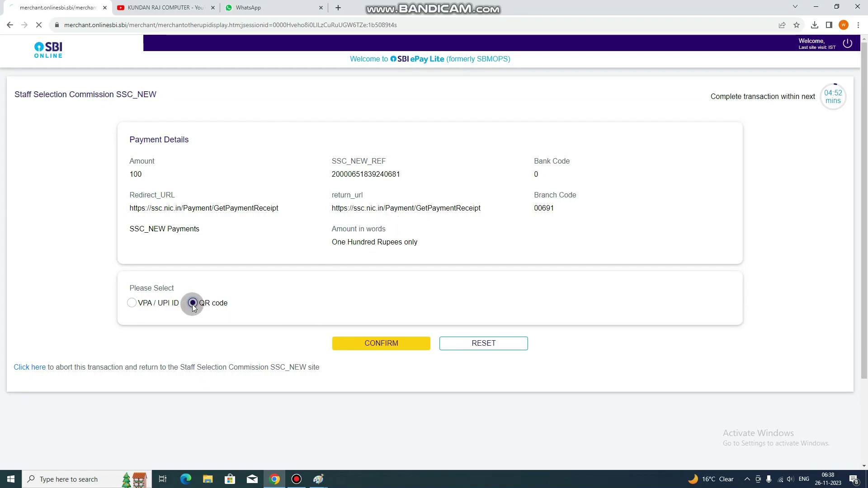